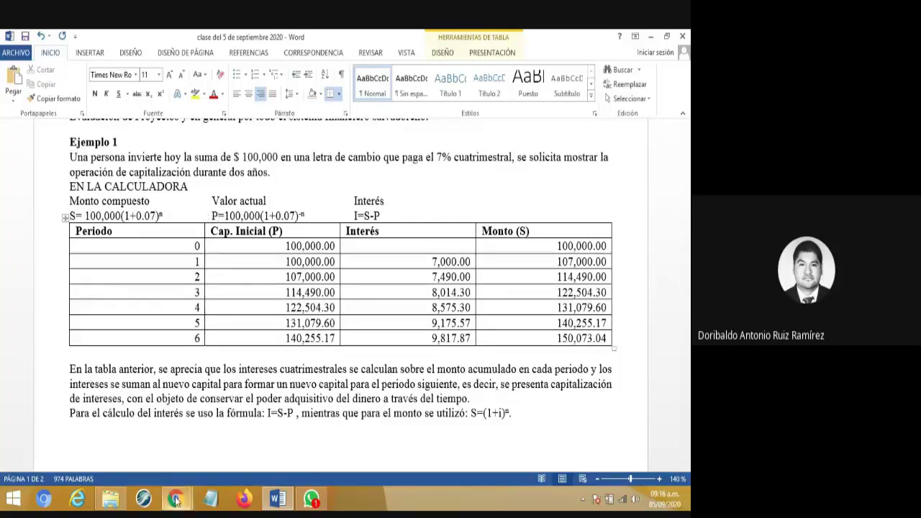
# - Open the Matematica Financiera 1L G1 Sábado workbook in Excel from the Mate financiera ciclo 2 2020 folder and enable editing
pyautogui.moveTo(112, 504)
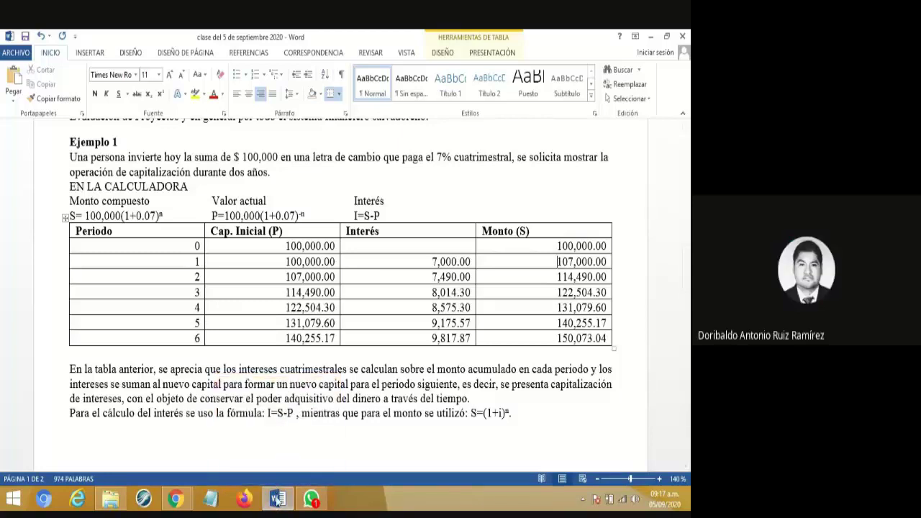
pyautogui.click(176, 498)
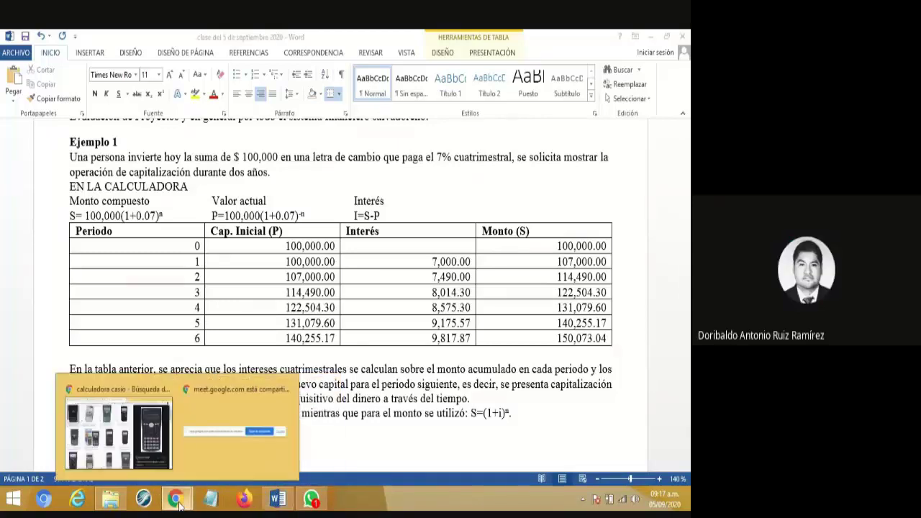
pyautogui.click(113, 499)
pyautogui.doubleClick(480, 335)
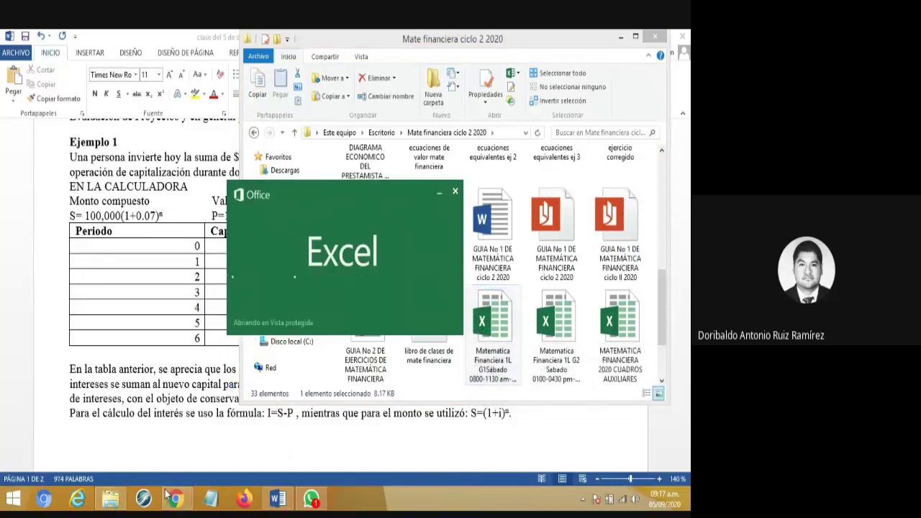
pyautogui.moveTo(277, 502)
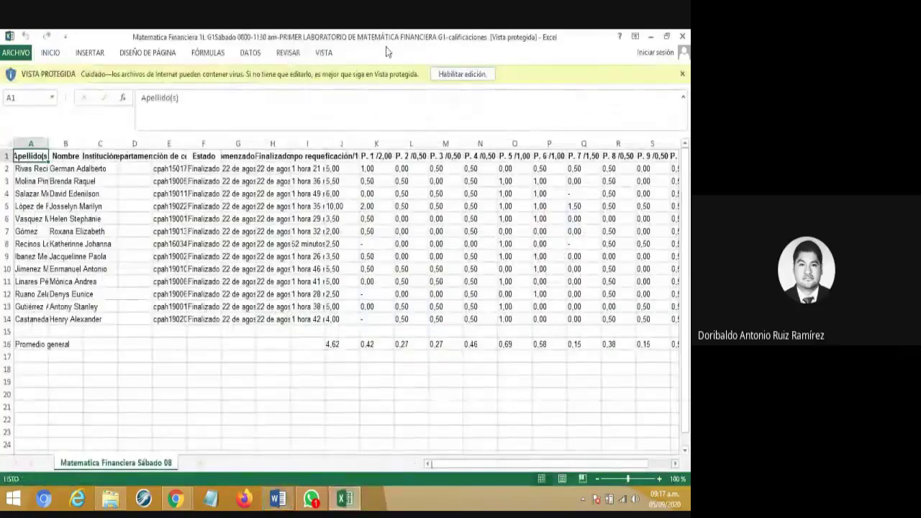
pyautogui.click(461, 75)
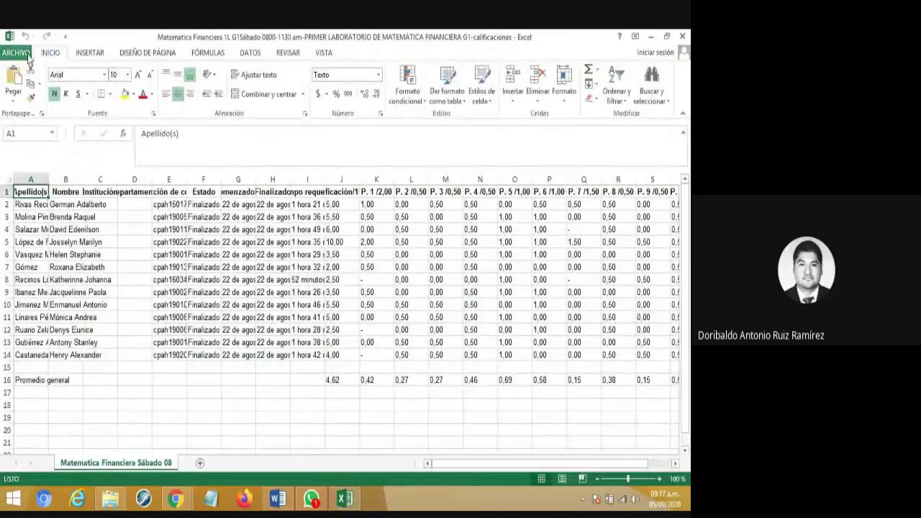
# - Create a new blank workbook
pyautogui.click(20, 53)
pyautogui.click(32, 106)
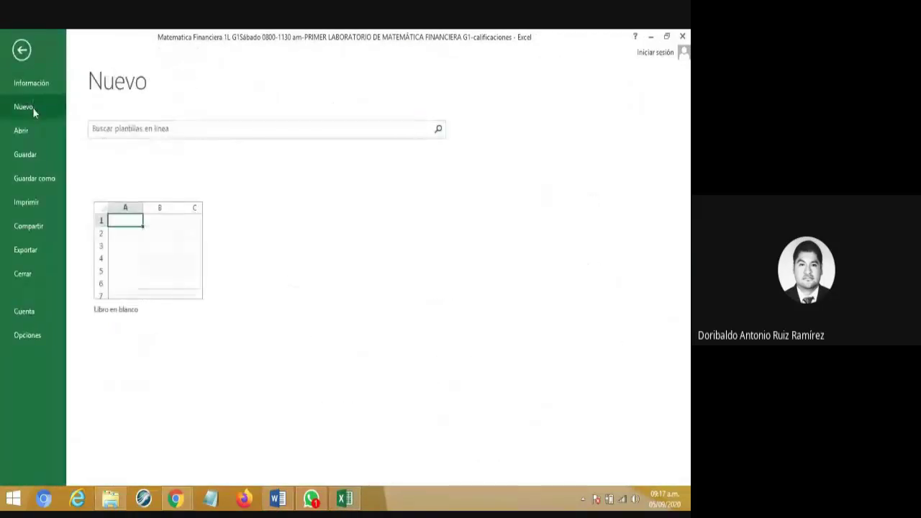
pyautogui.click(189, 214)
# - Enter the title "CUADRO DE CALCULO" in cell A1
pyautogui.write('C')
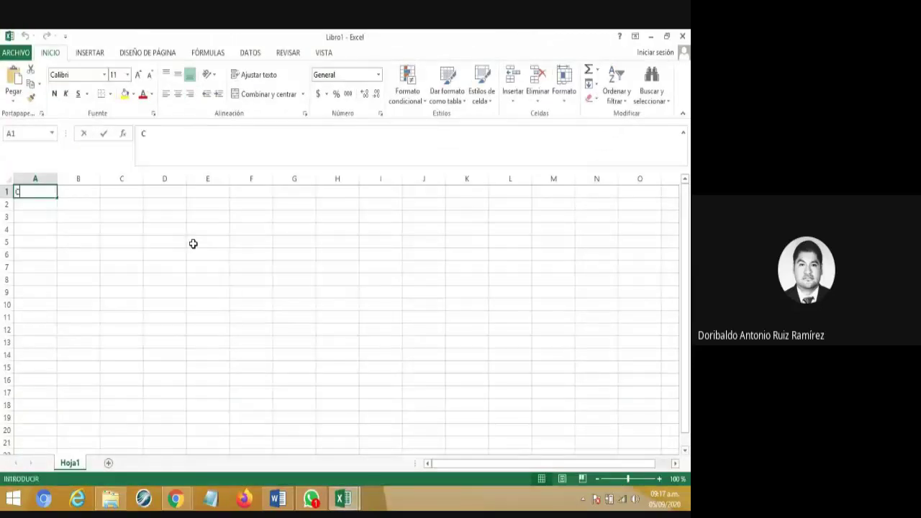
pyautogui.write('UADRO')
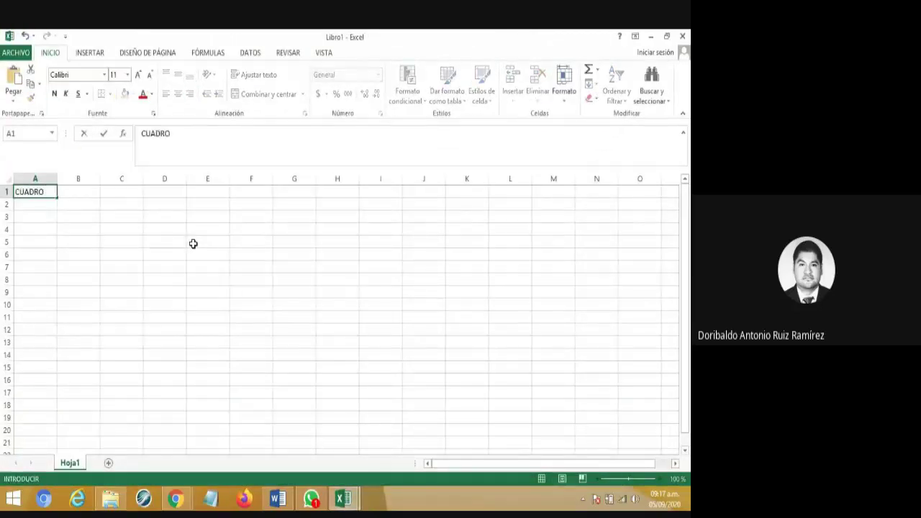
pyautogui.write(' DE CALCULO')
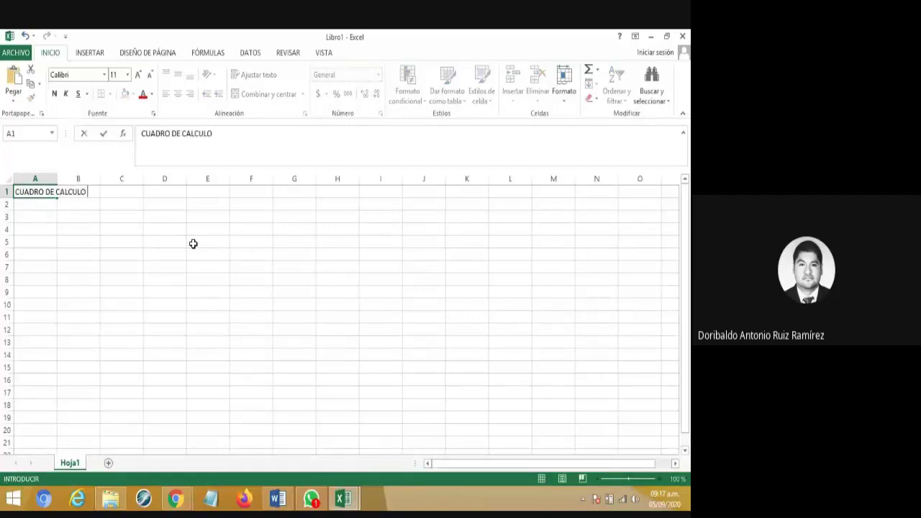
pyautogui.hotkey('ctrl', 'Return')
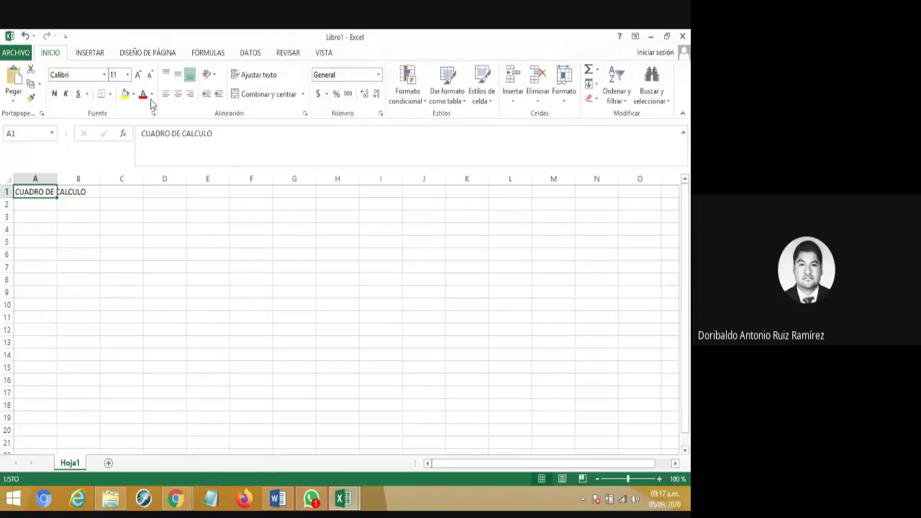
# - Replace the word "CUADRO" with "TABLA" in the title in cell A1
pyautogui.click(161, 134)
pyautogui.click(172, 136)
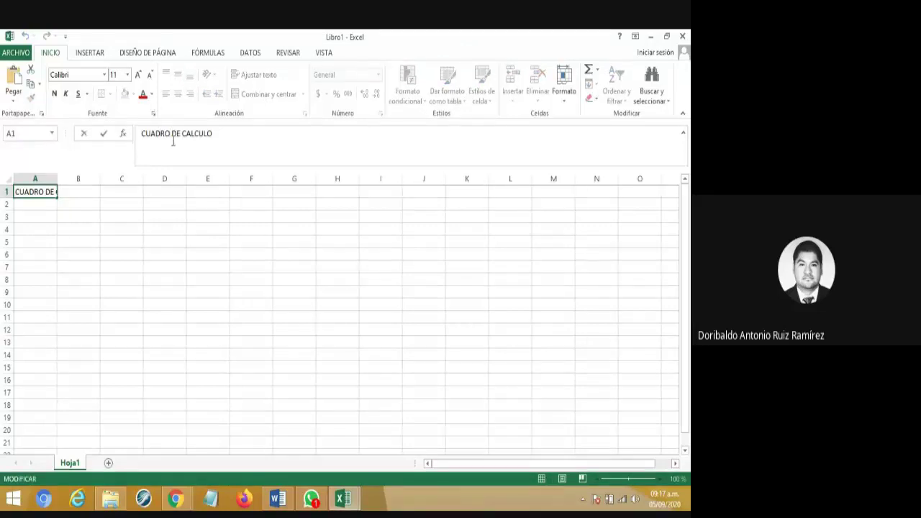
pyautogui.press('BackSpace')
pyautogui.press('BackSpace')
pyautogui.press('BackSpace')
pyautogui.press('BackSpace')
pyautogui.press('BackSpace')
pyautogui.press('BackSpace')
pyautogui.press('BackSpace')
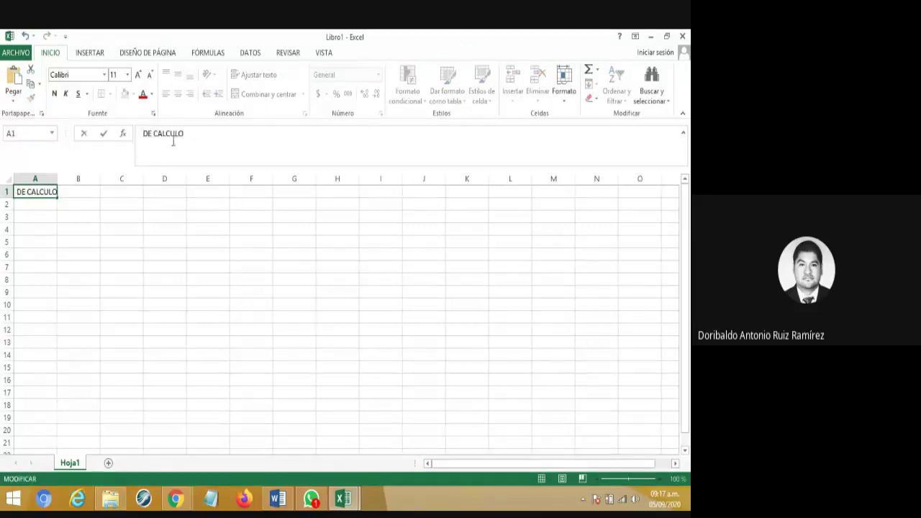
pyautogui.write('TABLA')
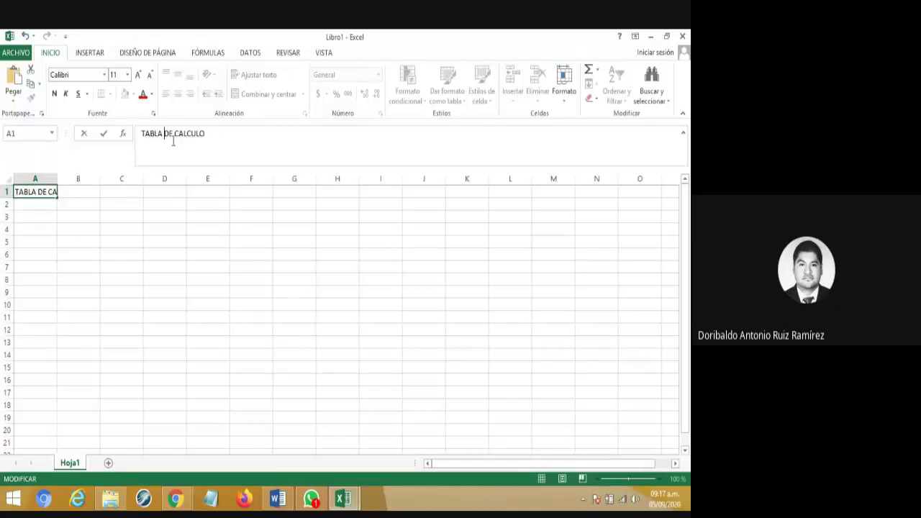
# - Correct "CALCULO" in the A1 title by replacing its first A with an accented Á
pyautogui.press('Right')
pyautogui.press('Right')
pyautogui.press('Right')
pyautogui.press('Right')
pyautogui.press('Right')
pyautogui.press('BackSpace')
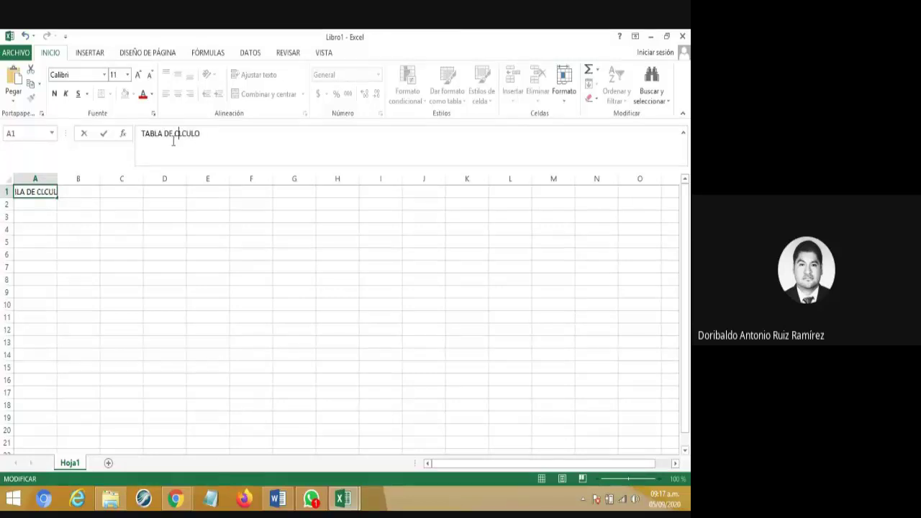
pyautogui.write('Á')
# - Extend the A1 title after "CÁLCULO" with "DE MONTO, VALOR ACTUAL E INETRÉS COMPUESTO"
pyautogui.press('Right')
pyautogui.press('Right')
pyautogui.press('Right')
pyautogui.press('Right')
pyautogui.press('Right')
pyautogui.write('DE IN')
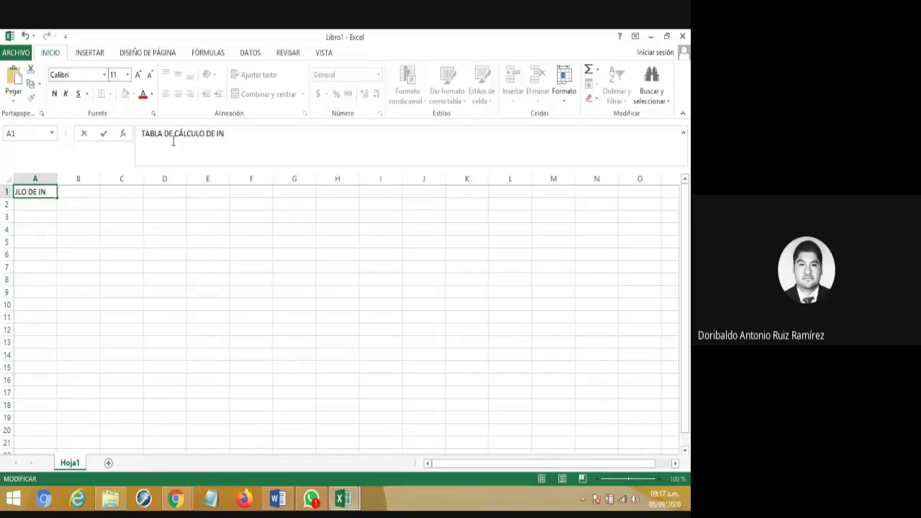
pyautogui.press('BackSpace')
pyautogui.press('BackSpace')
pyautogui.write('O')
pyautogui.press('BackSpace')
pyautogui.write('MONTO, VALOR')
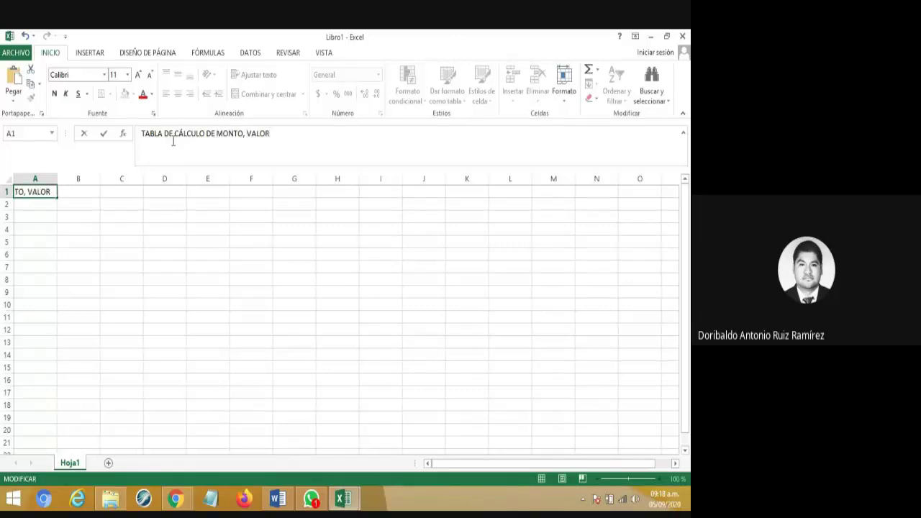
pyautogui.write(' ACTUAL E I')
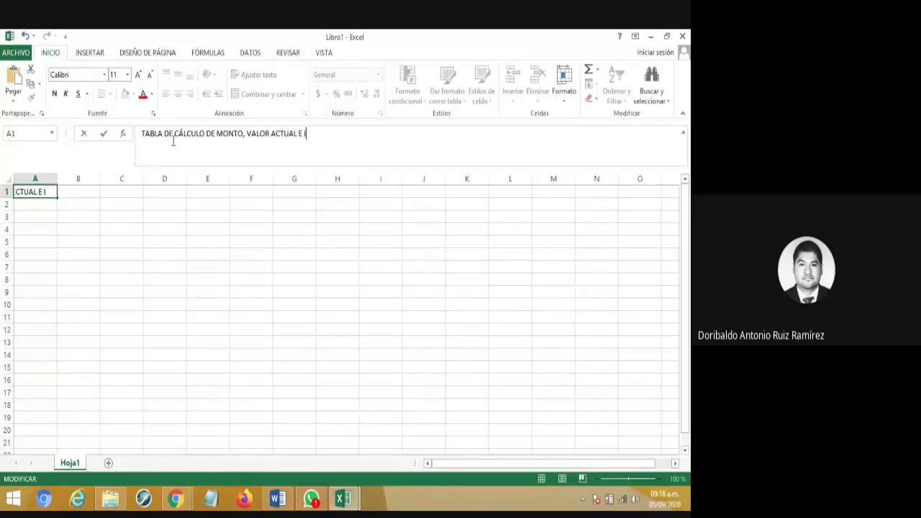
pyautogui.write('NETRÉS CO')
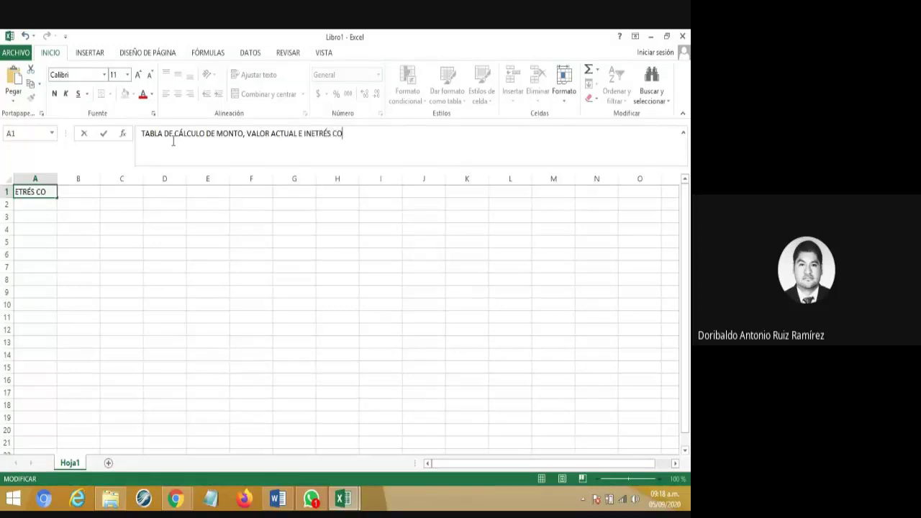
pyautogui.write('MPUESTO')
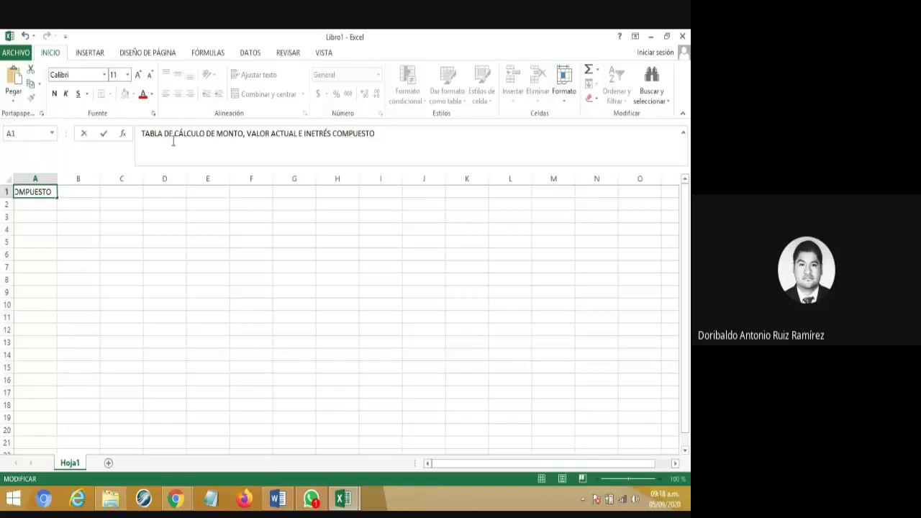
# - Correct the misspelled word "INETRÉS" to "INTERÉS" in the A1 title and commit the cell
pyautogui.press('Left')
pyautogui.press('Left')
pyautogui.press('Left')
pyautogui.press('Left')
pyautogui.press('Left')
pyautogui.press('Left')
pyautogui.press('Left')
pyautogui.press('Left')
pyautogui.press('Left')
pyautogui.press('BackSpace')
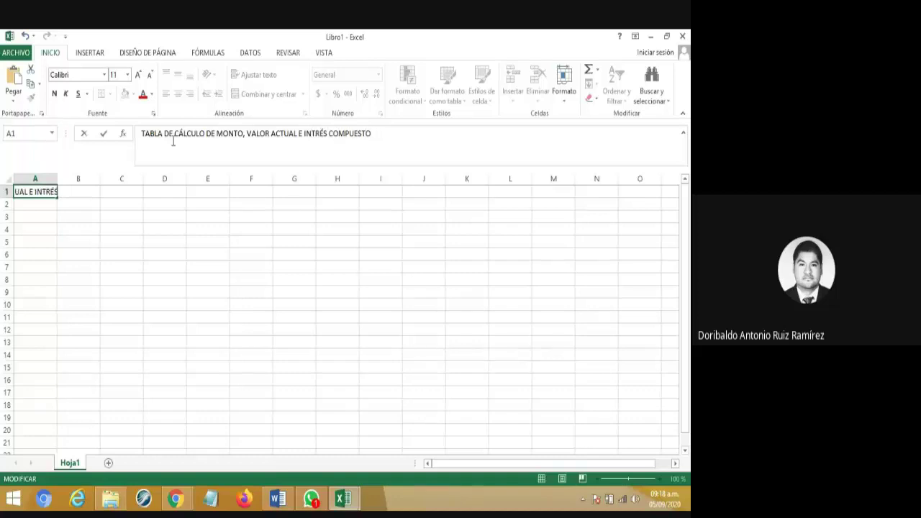
pyautogui.write('E')
pyautogui.press('Return')
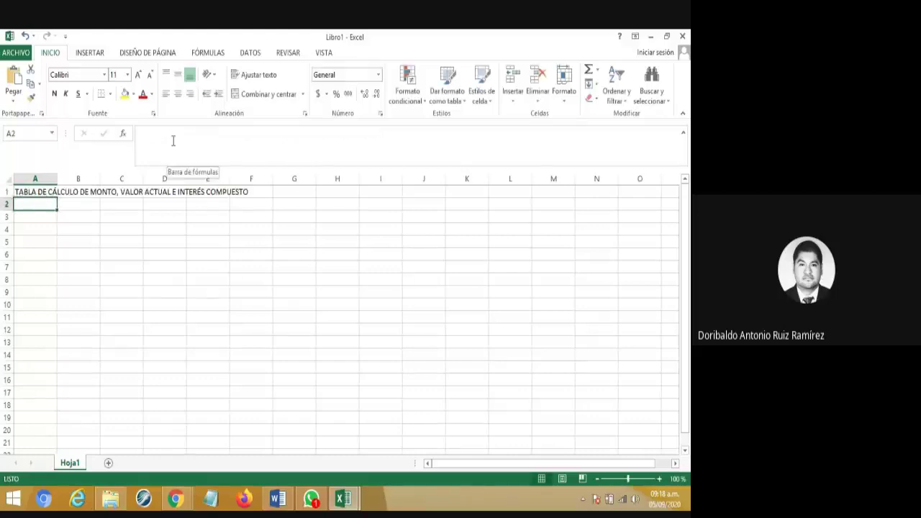
# - Check the example table in the Word document and apply all borders to cells B2:E11 in the new Excel workbook
pyautogui.click(292, 505)
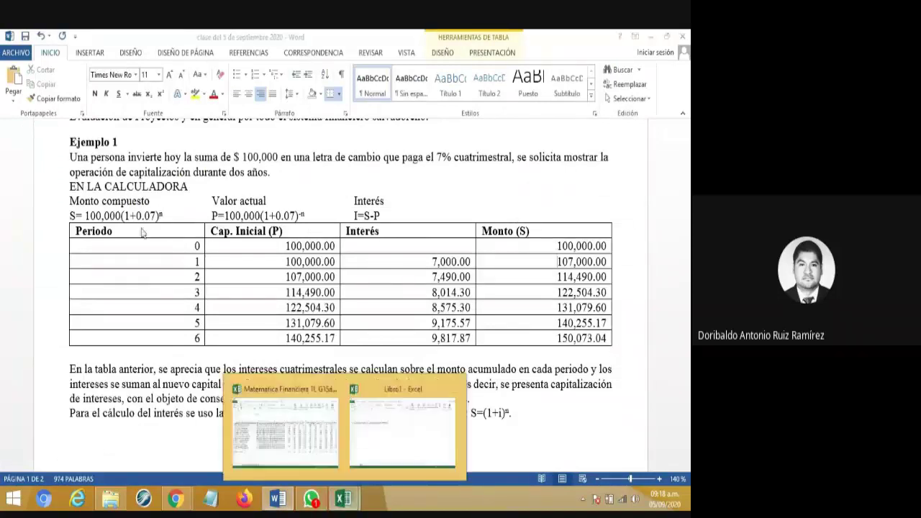
pyautogui.click(343, 498)
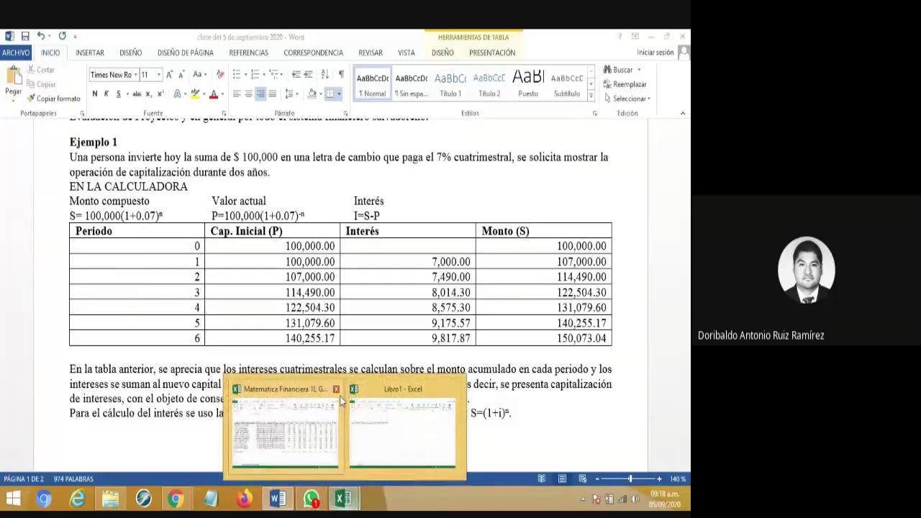
pyautogui.click(403, 428)
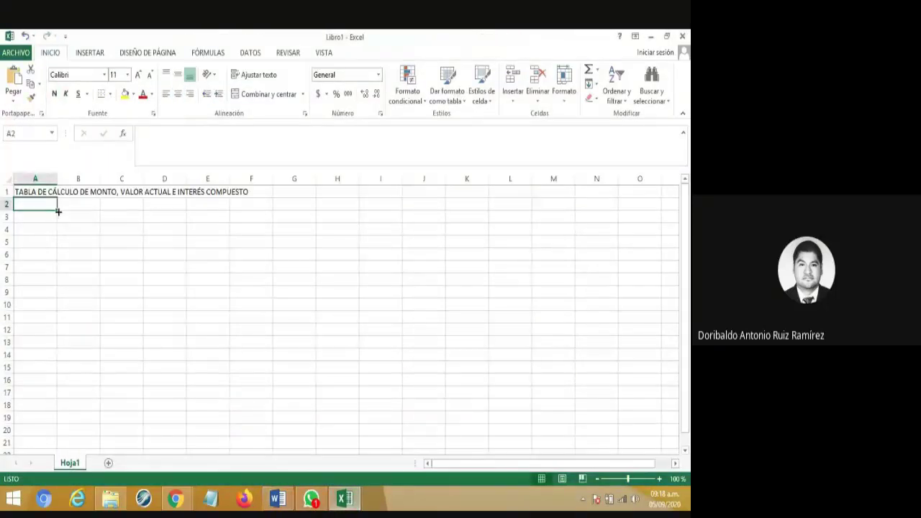
pyautogui.moveTo(81, 205); pyautogui.dragTo(224, 319)
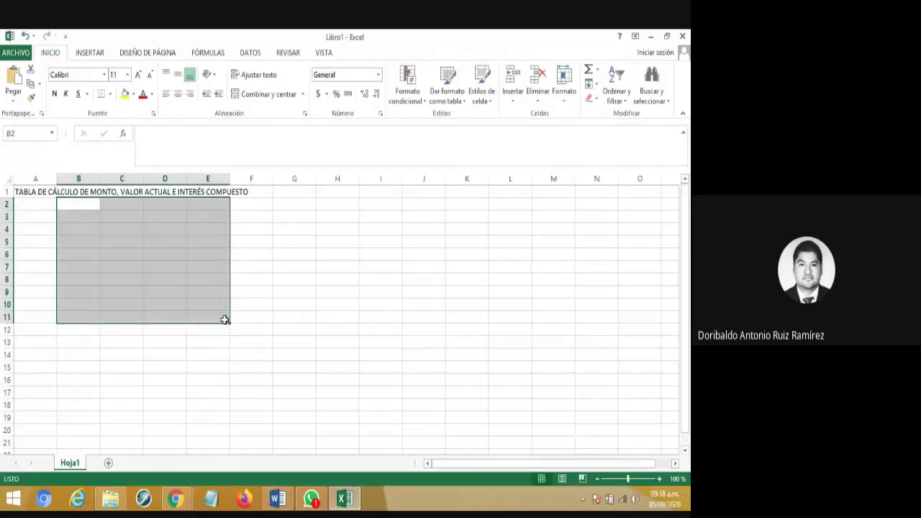
pyautogui.click(109, 94)
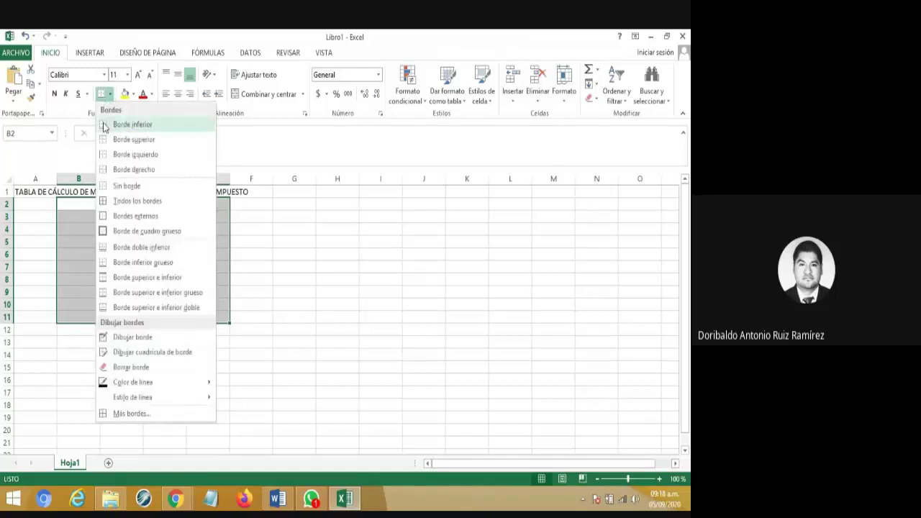
pyautogui.click(118, 201)
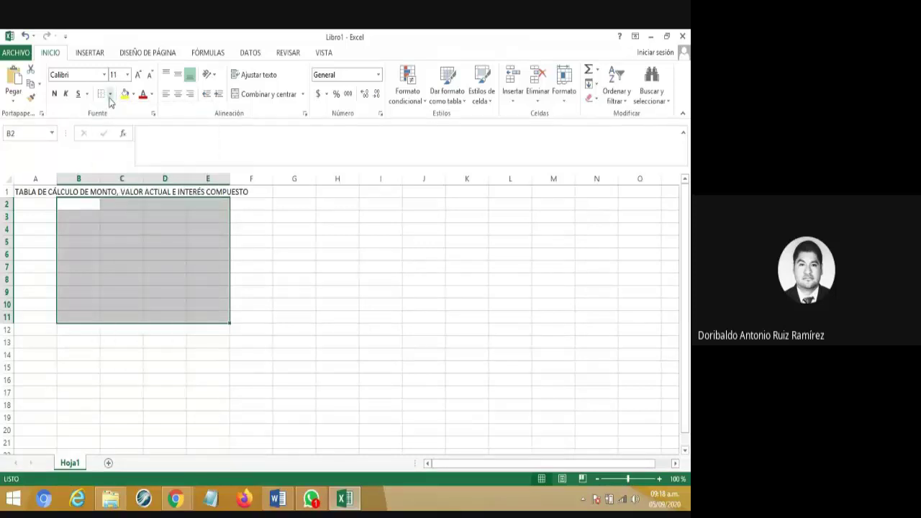
pyautogui.click(110, 94)
pyautogui.click(125, 200)
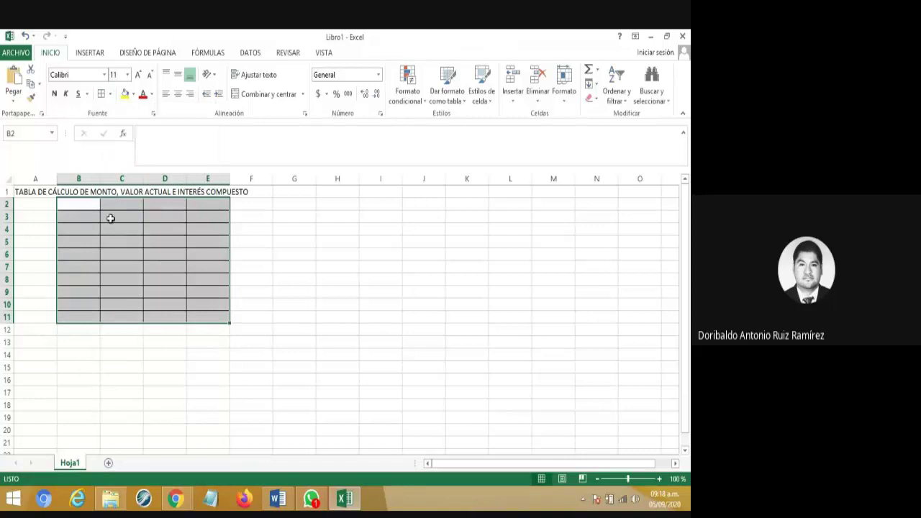
pyautogui.click(89, 202)
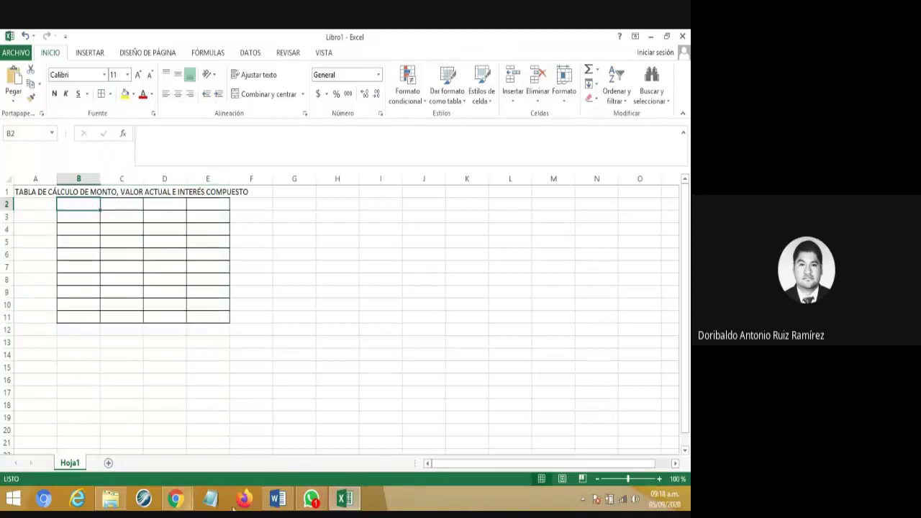
# - Consult the column headings in the Word example and enter "PERIODO" in B2 and "P INICIAL" in C2 of the Excel table
pyautogui.click(277, 498)
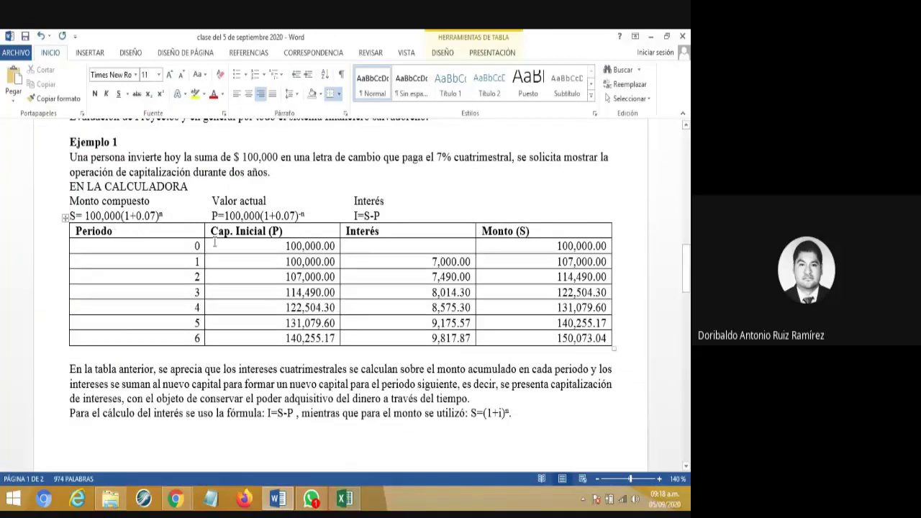
pyautogui.click(345, 498)
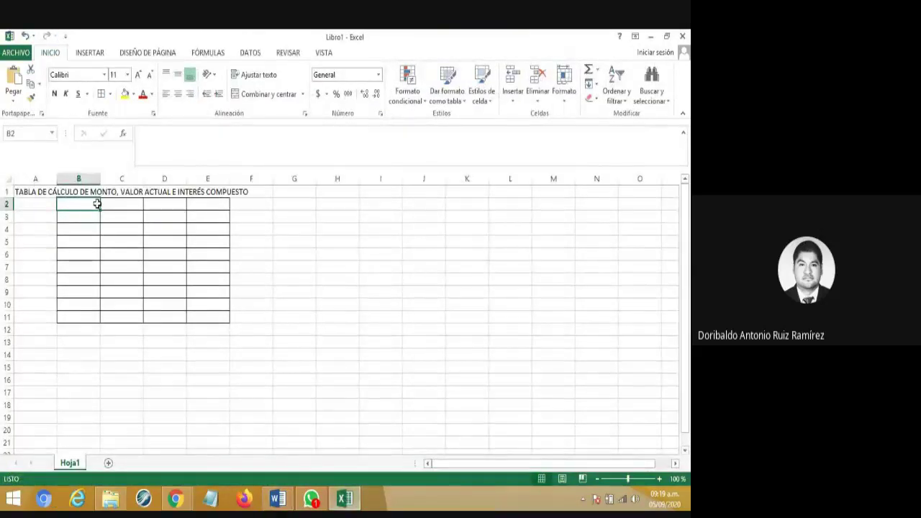
pyautogui.write('PERIODO')
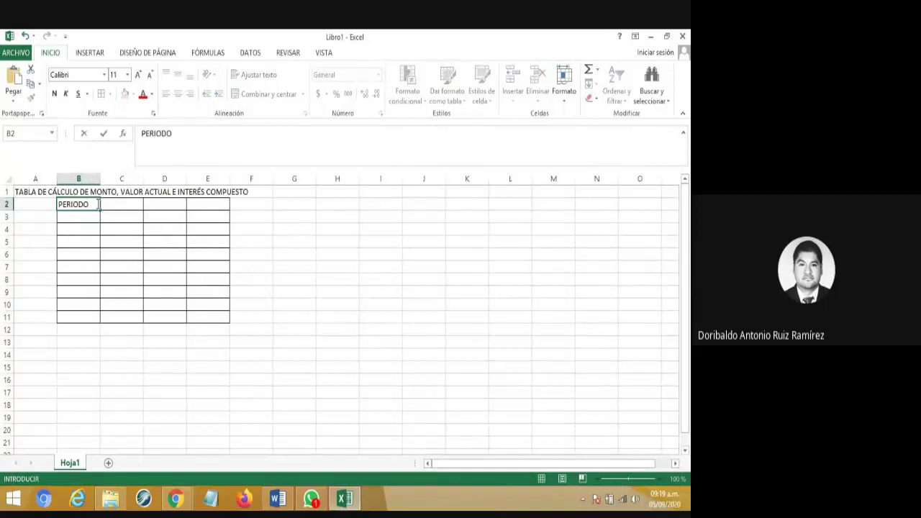
pyautogui.press('Tab')
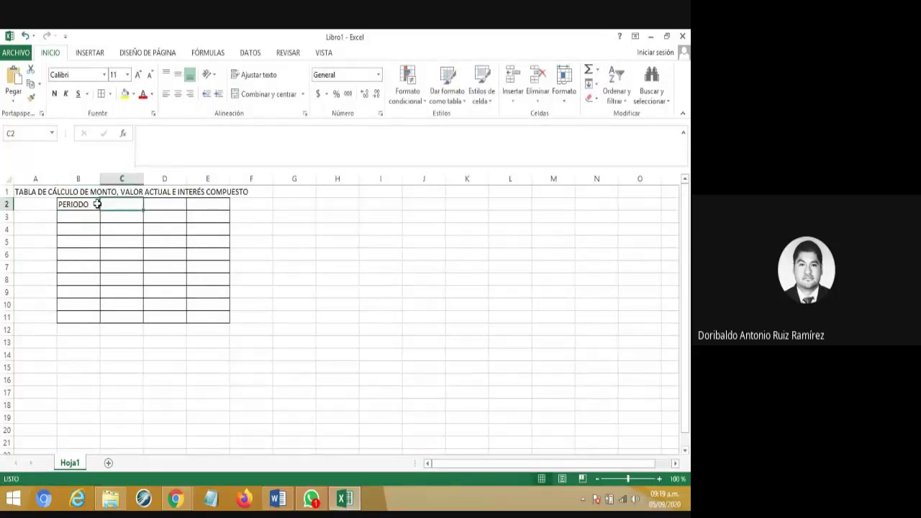
pyautogui.write('P')
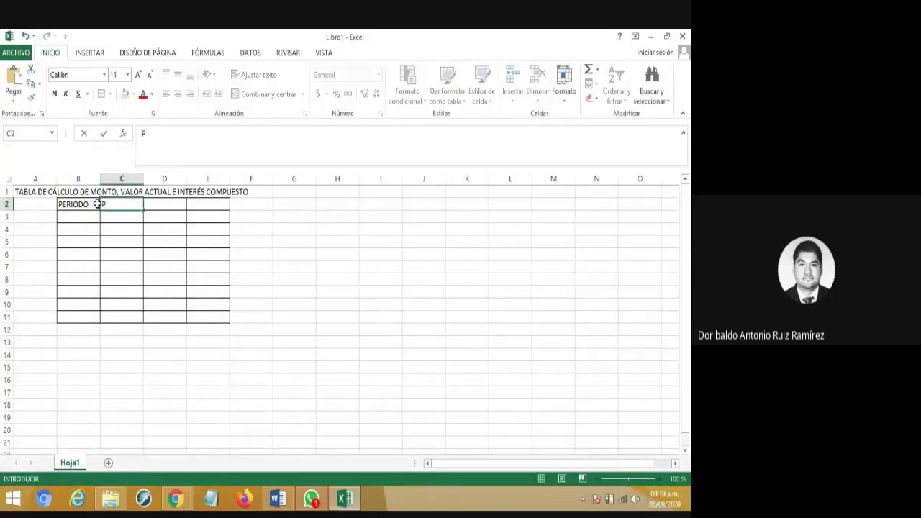
pyautogui.write(' INICIAL')
pyautogui.press('Tab')
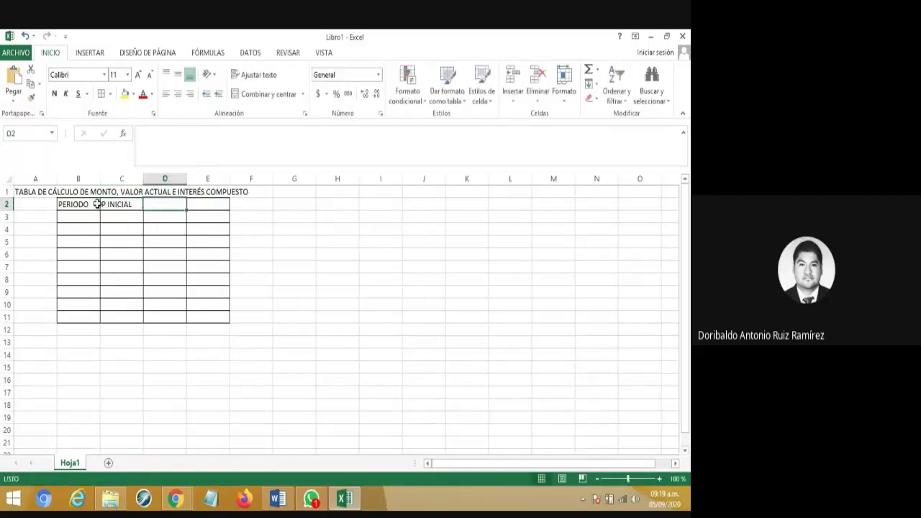
# - Enter the remaining column headings, "INTERES" in D2 and "MONTO" in E2
pyautogui.write('INERES')
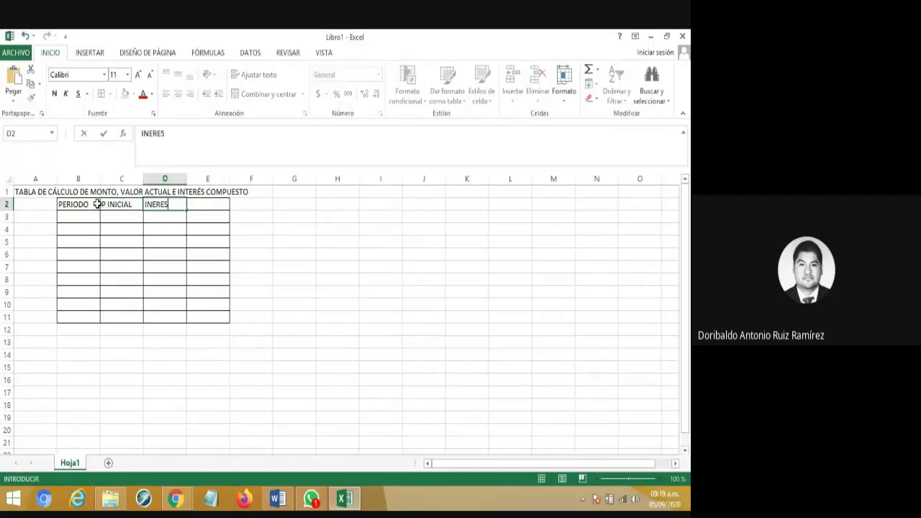
pyautogui.press('BackSpace')
pyautogui.press('BackSpace')
pyautogui.press('BackSpace')
pyautogui.press('BackSpace')
pyautogui.write('TERES')
pyautogui.press('Tab')
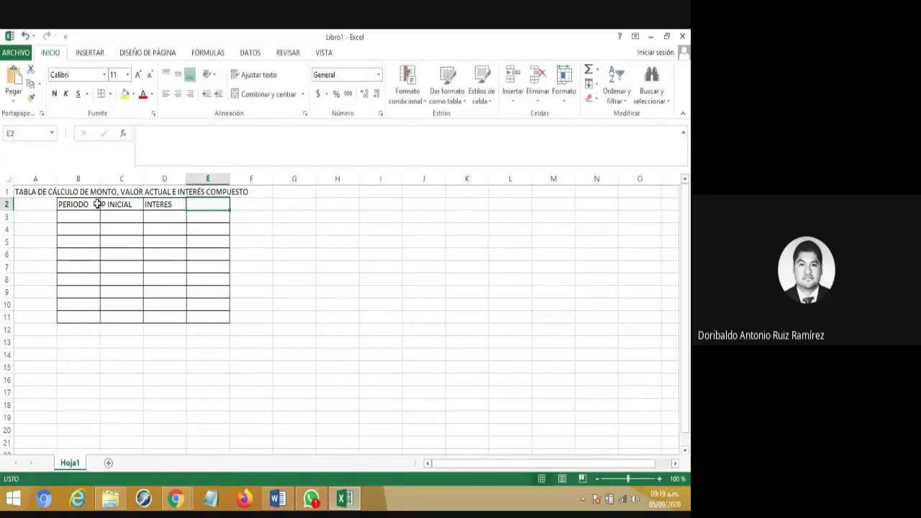
pyautogui.write('MONTO')
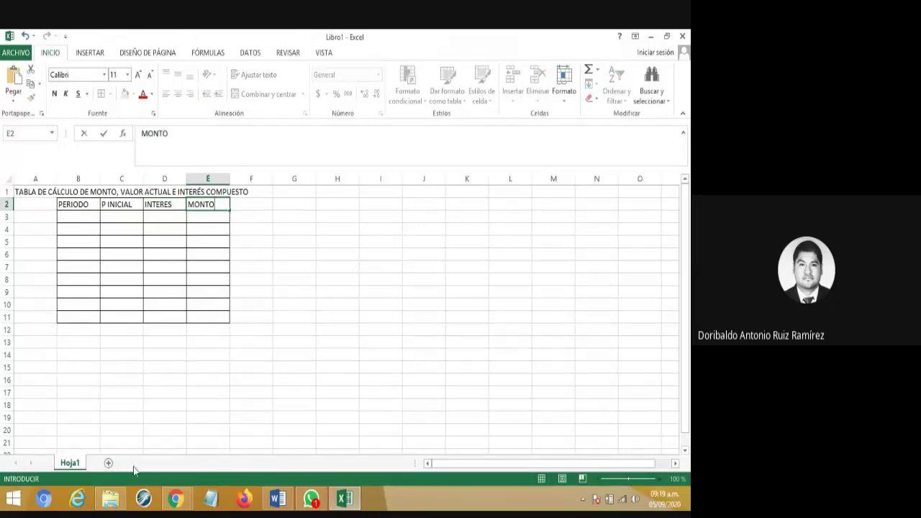
# - Copy the period numbers 0 to 6 from the Word example table and paste them into Excel starting at B3
pyautogui.click(280, 508)
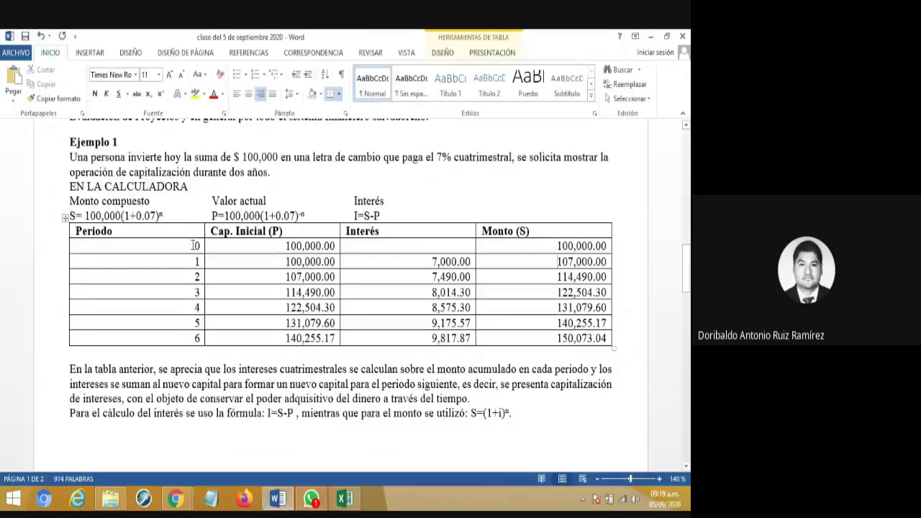
pyautogui.moveTo(196, 245); pyautogui.dragTo(196, 344)
pyautogui.hotkey('ctrl', 'c')
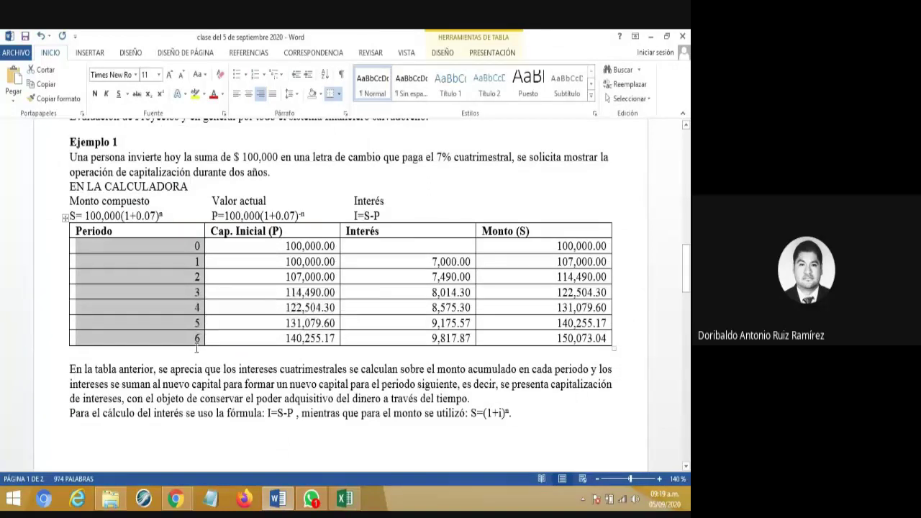
pyautogui.click(339, 495)
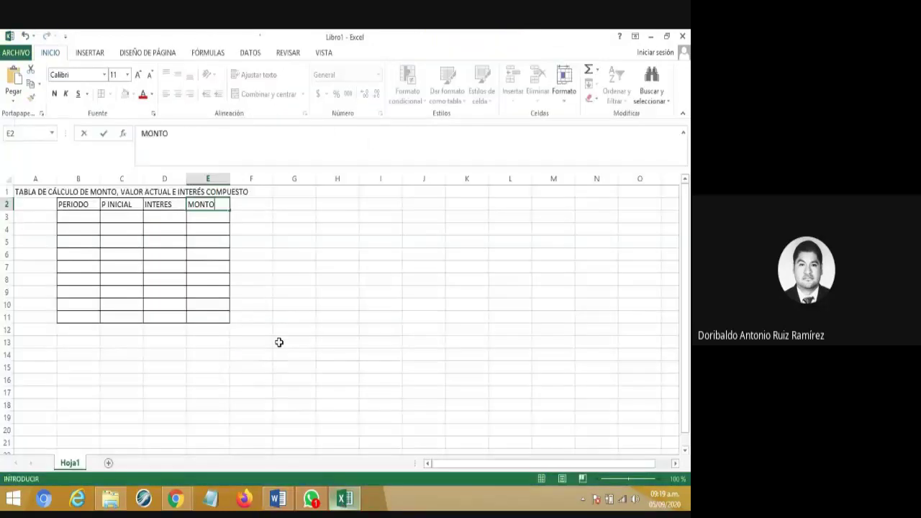
pyautogui.click(94, 221)
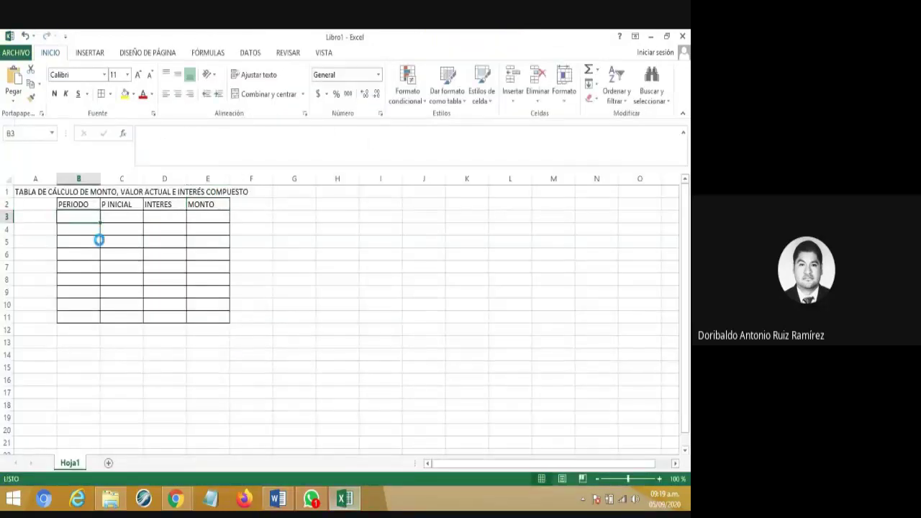
pyautogui.hotkey('ctrl', 'v')
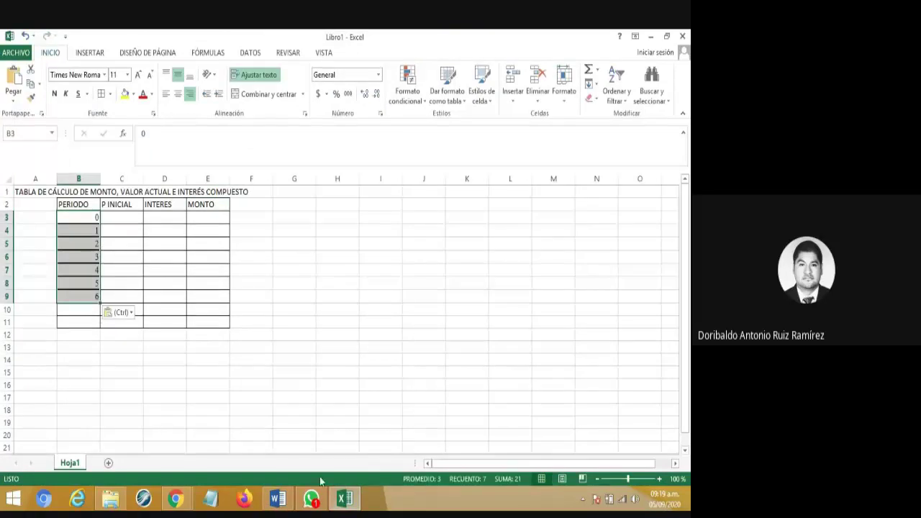
# - Copy the seven Cap. Inicial (P) values from the Word table and paste them into Excel starting at C3
pyautogui.click(280, 504)
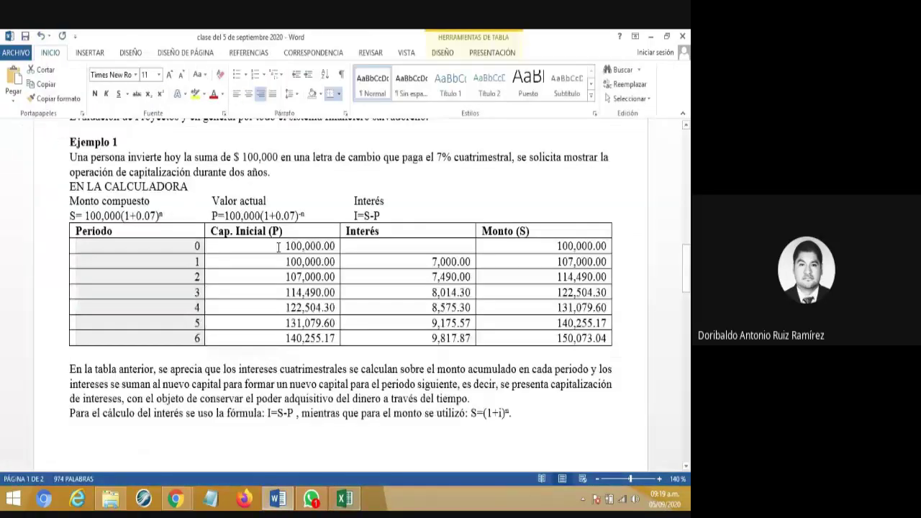
pyautogui.moveTo(79, 246); pyautogui.dragTo(320, 362)
pyautogui.moveTo(316, 246); pyautogui.dragTo(331, 344)
pyautogui.hotkey('ctrl', 'c')
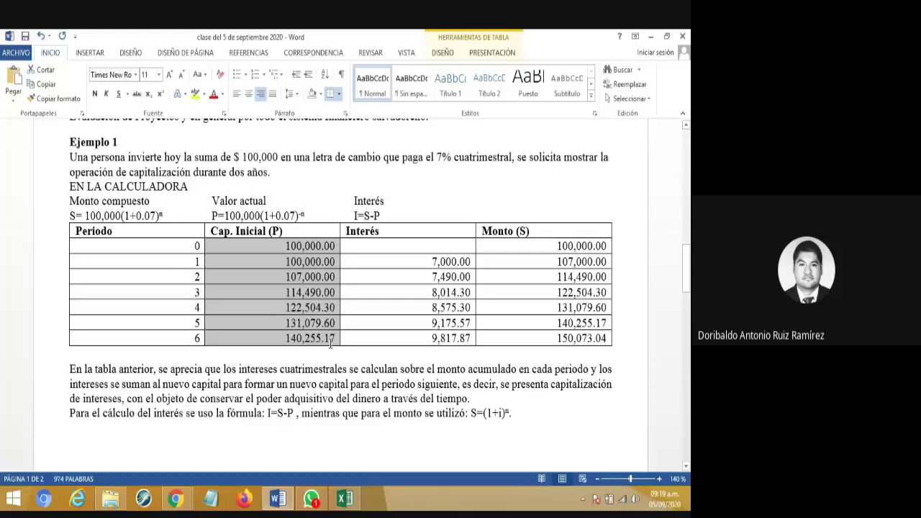
pyautogui.click(343, 501)
pyautogui.click(122, 216)
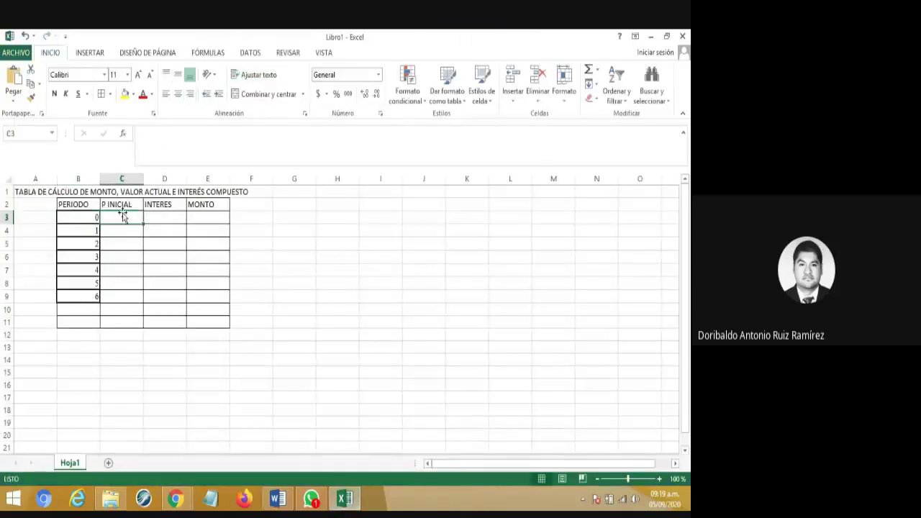
pyautogui.hotkey('ctrl', 'v')
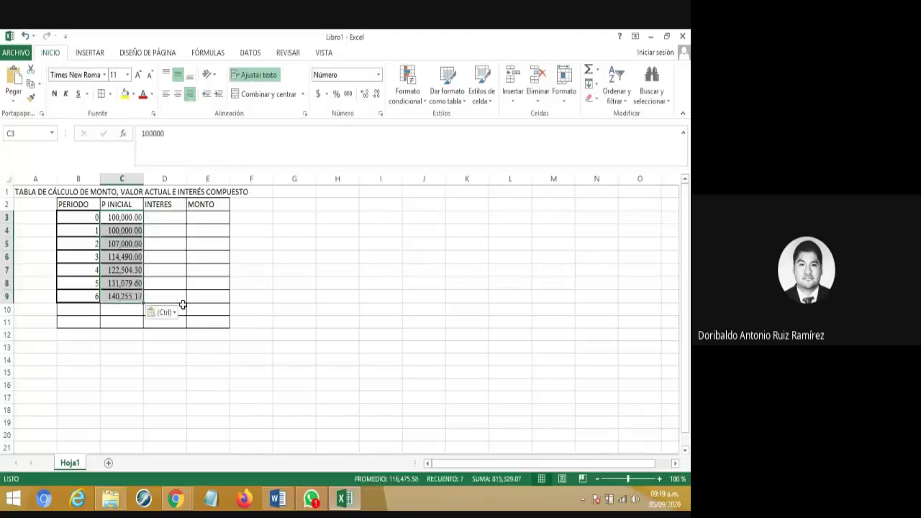
# - Copy the seven Monto (S) values from the Word table and paste them into Excel starting at E3
pyautogui.click(213, 218)
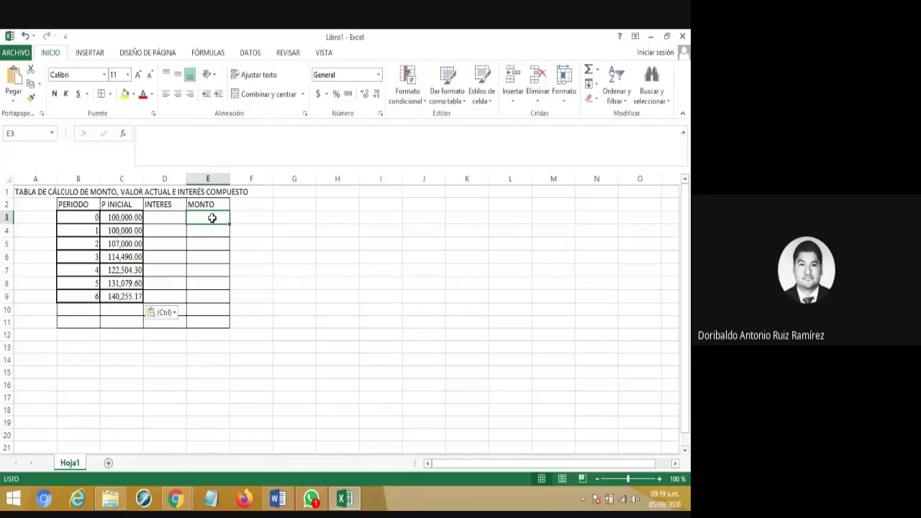
pyautogui.click(346, 501)
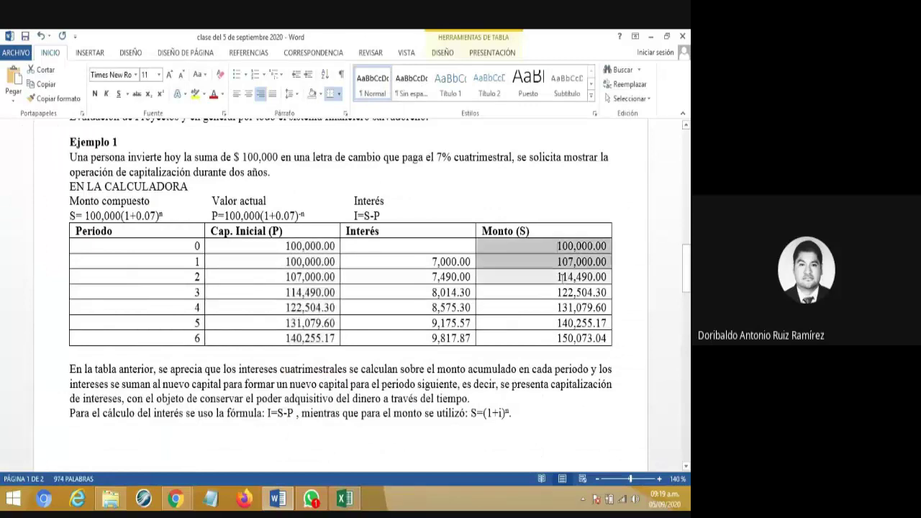
pyautogui.moveTo(561, 276); pyautogui.dragTo(565, 340)
pyautogui.hotkey('ctrl', 'c')
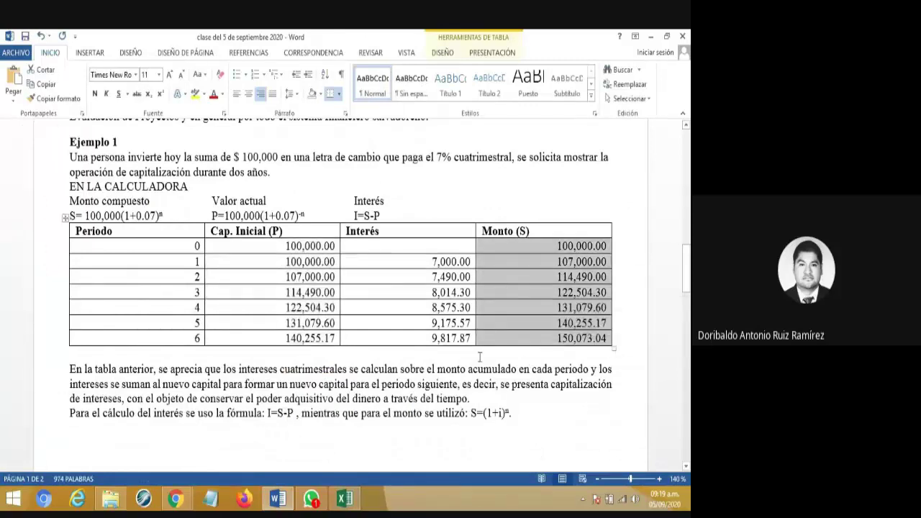
pyautogui.click(278, 499)
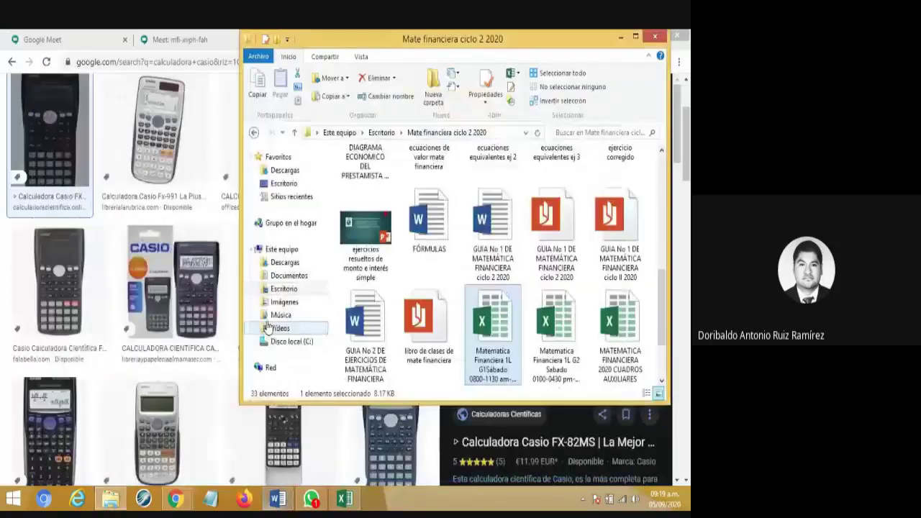
pyautogui.click(278, 498)
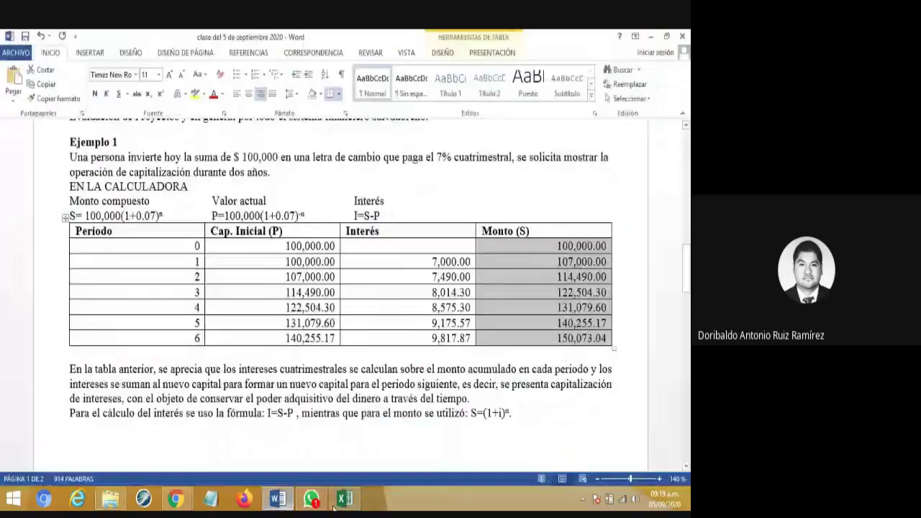
pyautogui.click(343, 499)
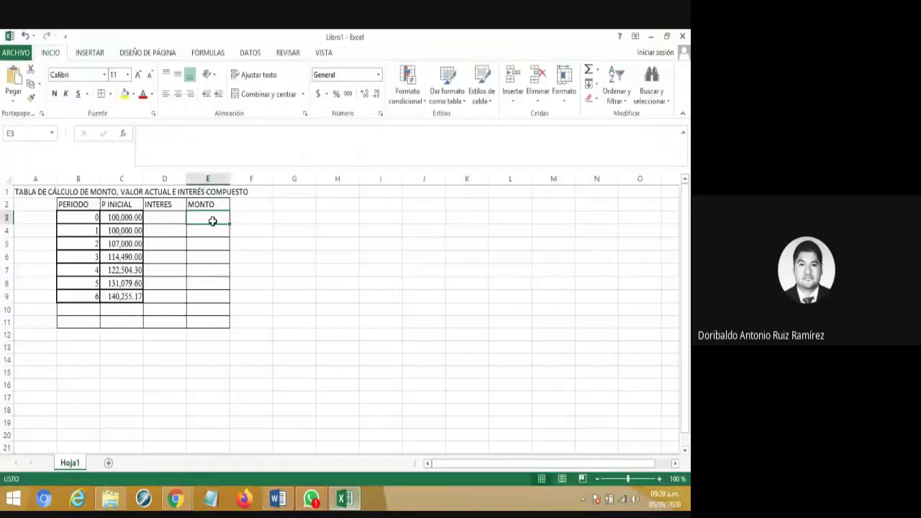
pyautogui.hotkey('ctrl', 'v')
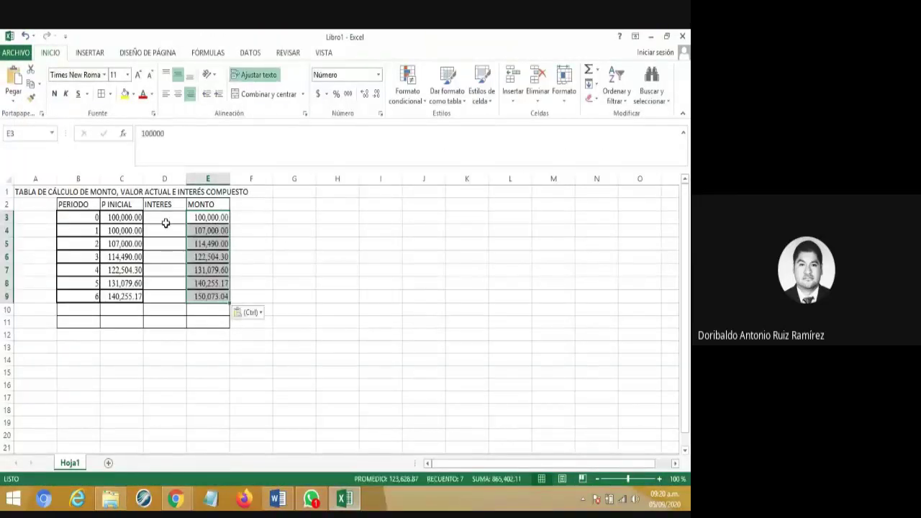
# - Enter the formula =E3-C3 in D3 to calculate the interest for period 0
pyautogui.click(163, 217)
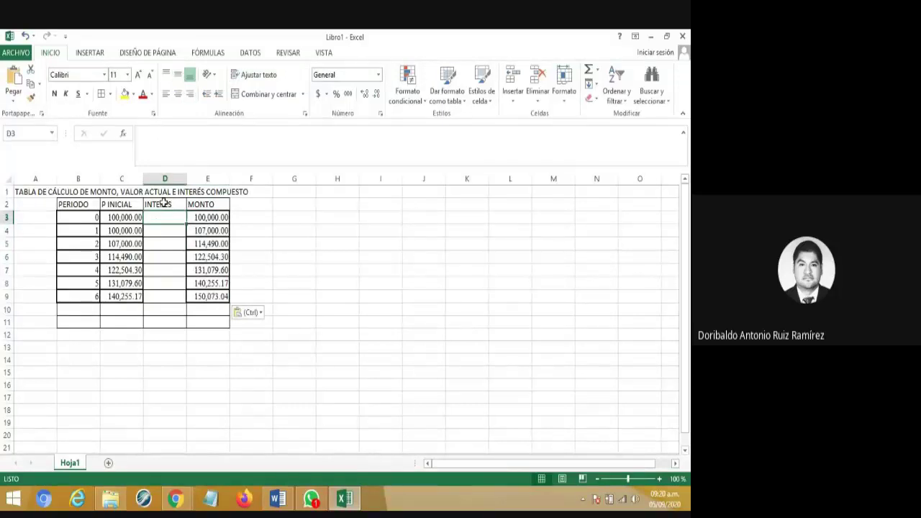
pyautogui.click(164, 204)
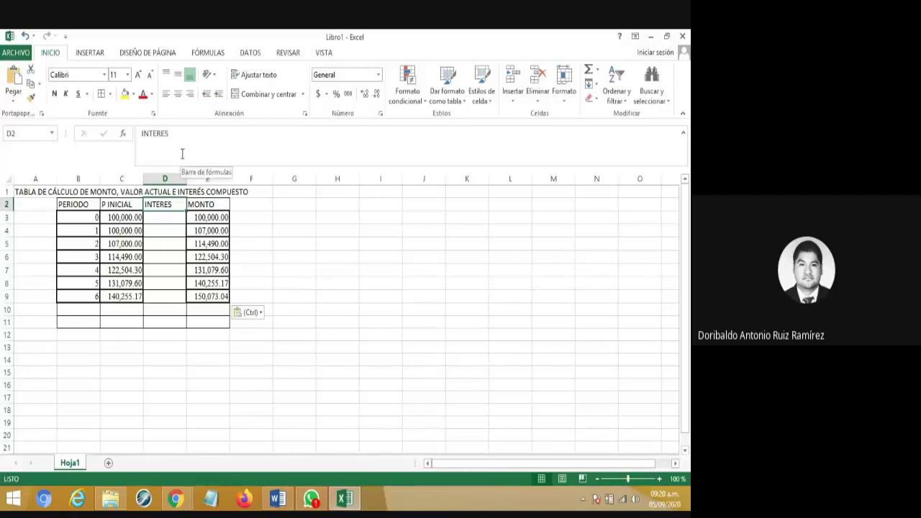
pyautogui.click(168, 216)
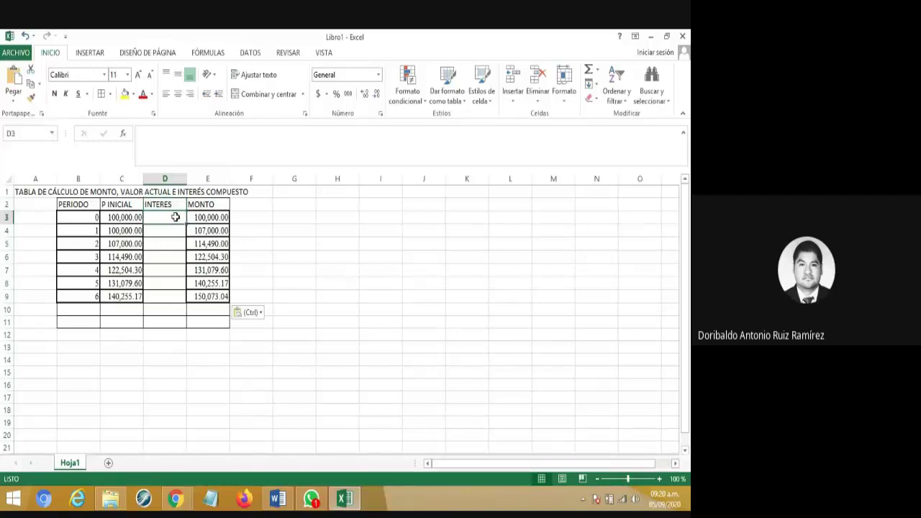
pyautogui.write('=')
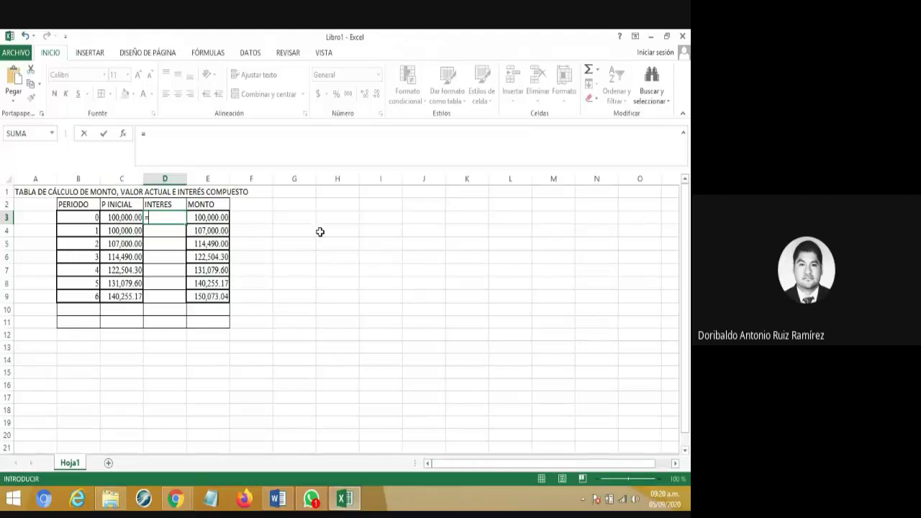
pyautogui.write('C')
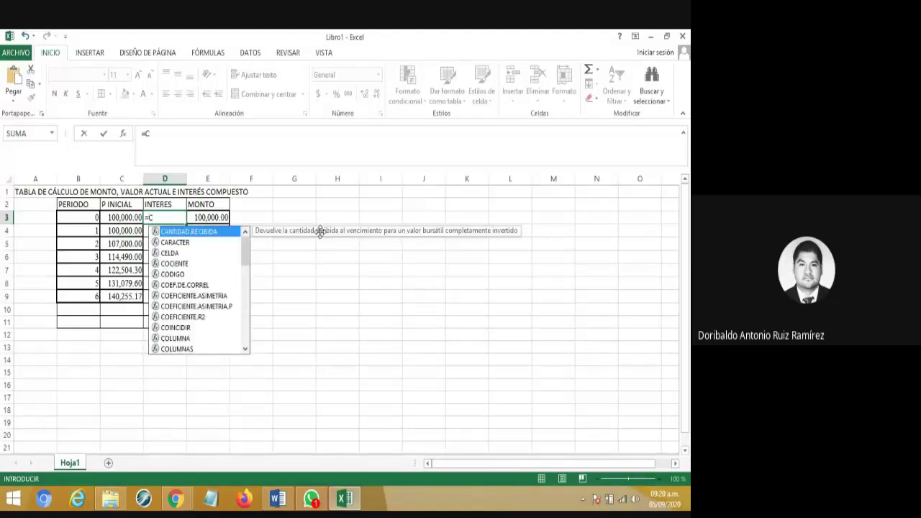
pyautogui.press('BackSpace')
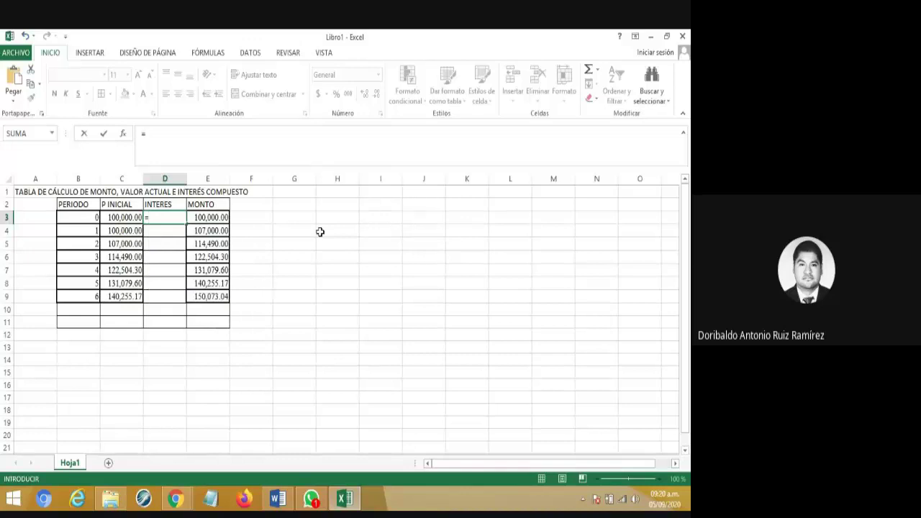
pyautogui.write('E3')
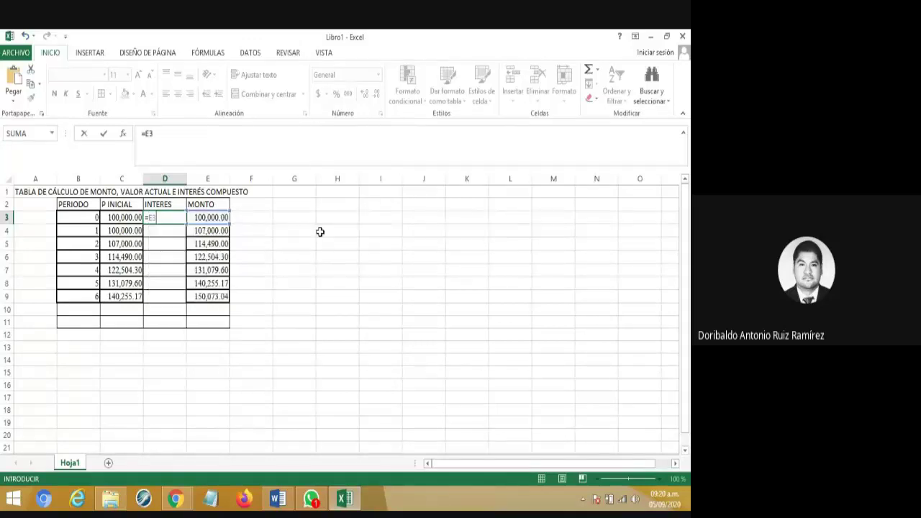
pyautogui.write('-C33')
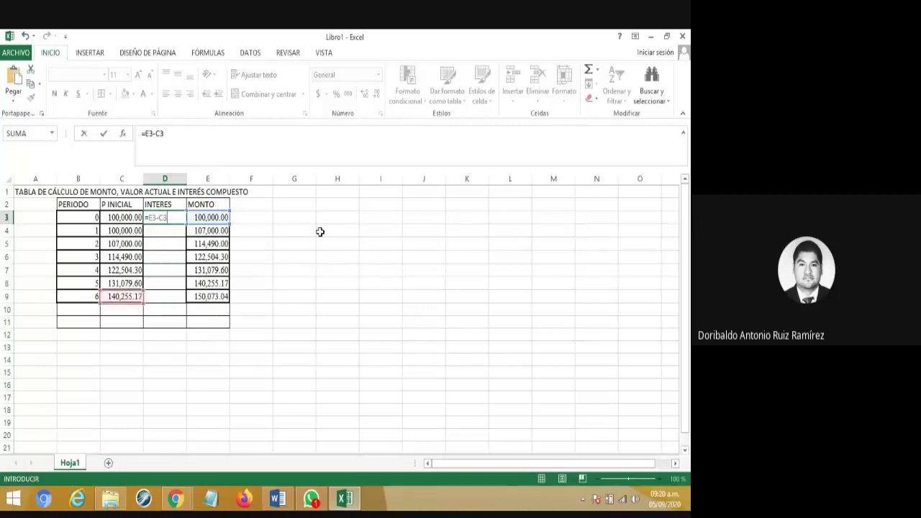
pyautogui.press('BackSpace')
pyautogui.press('Return')
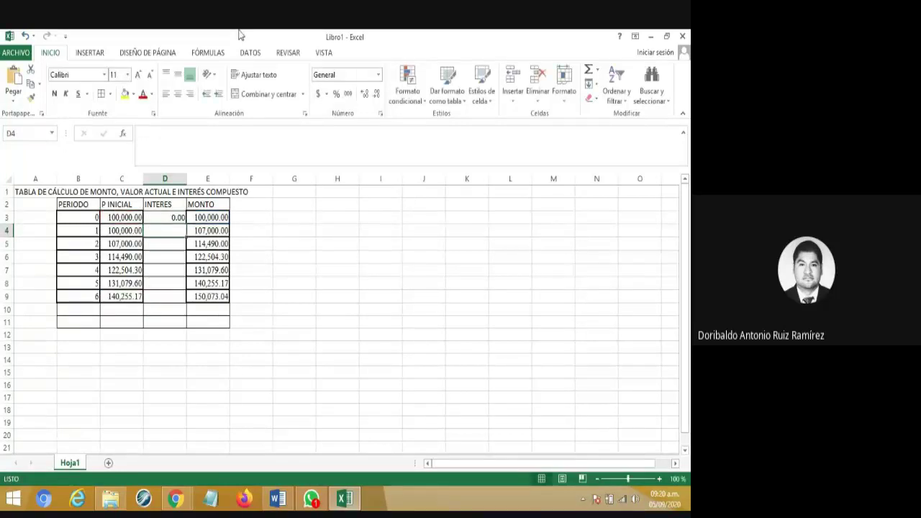
# - Fill the interest formula from D3 down through D9 and deselect the range
pyautogui.click(172, 218)
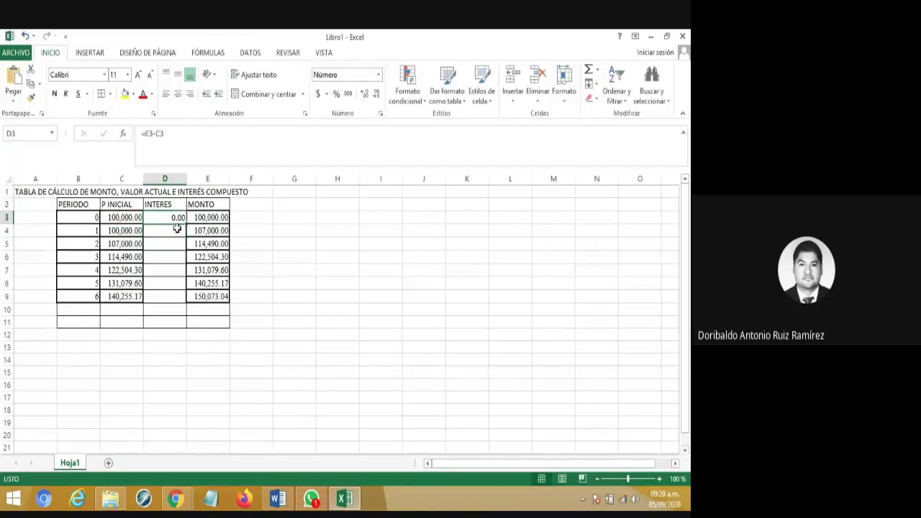
pyautogui.moveTo(186, 223); pyautogui.dragTo(187, 297)
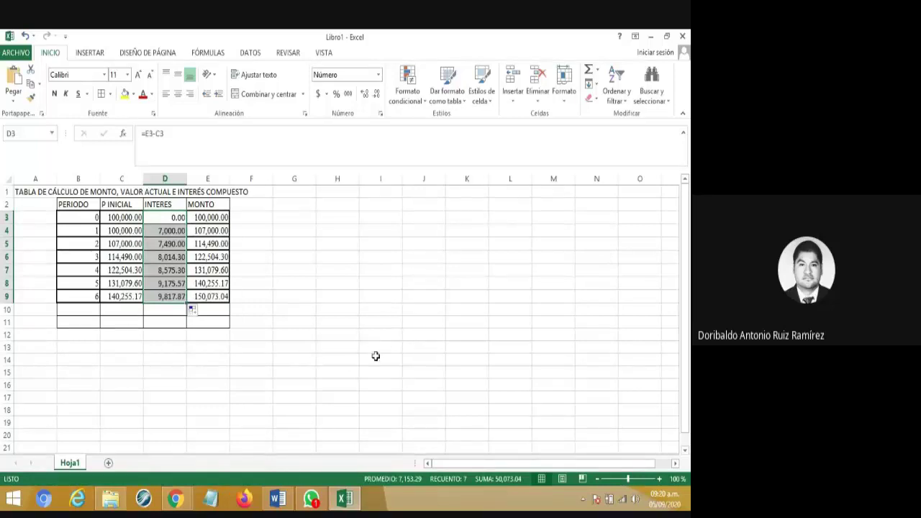
pyautogui.click(365, 358)
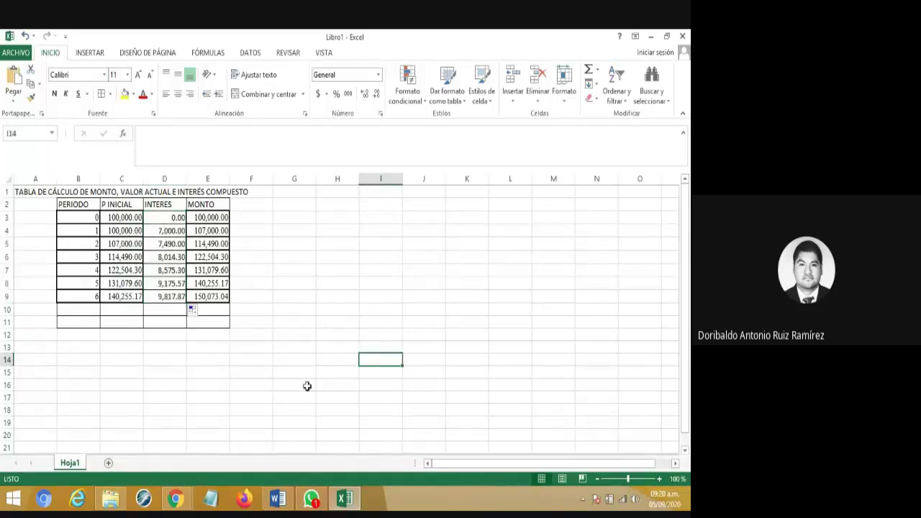
pyautogui.moveTo(349, 501)
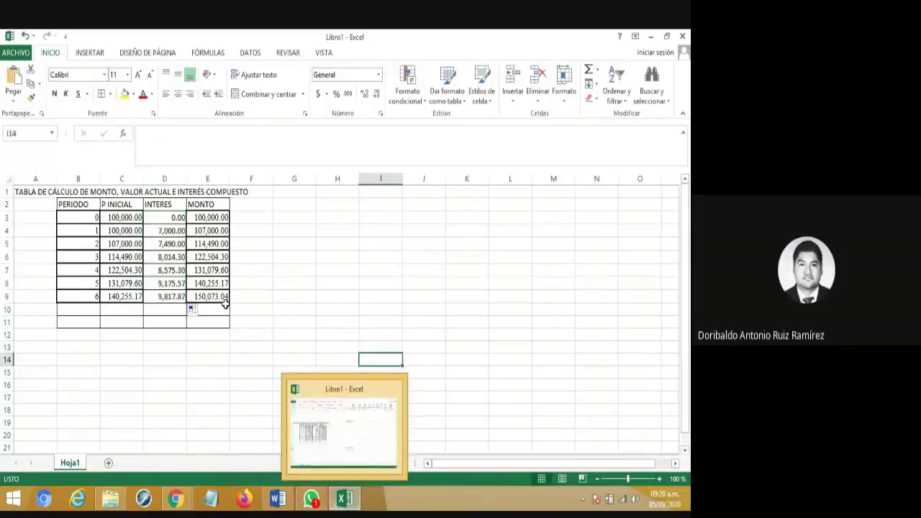
pyautogui.click(201, 218)
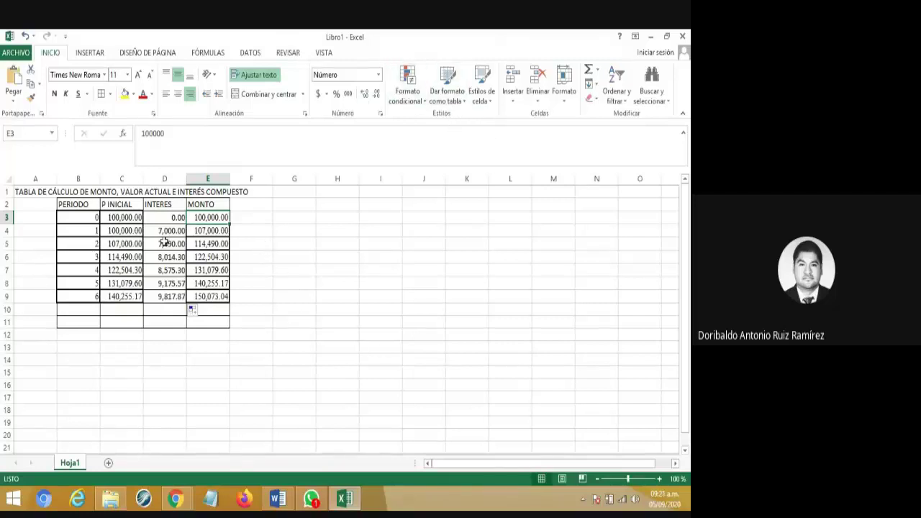
pyautogui.moveTo(156, 218); pyautogui.dragTo(171, 303)
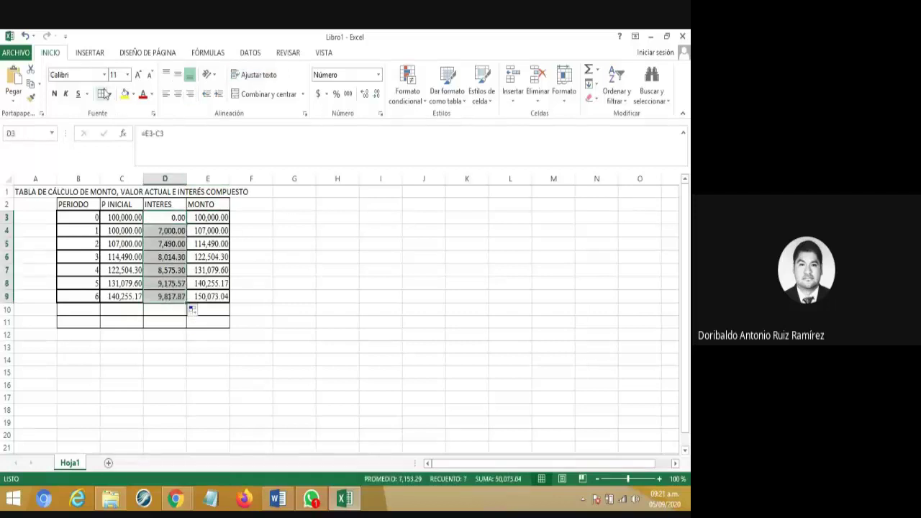
pyautogui.moveTo(306, 310); pyautogui.dragTo(310, 302)
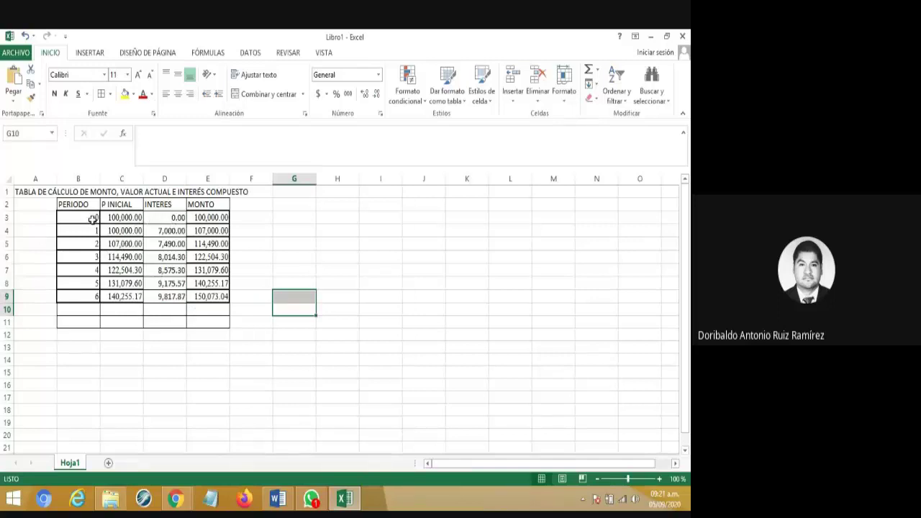
# - Switch to the Word document, examine Ejemplo 1's interest formula I=S-P against its table, and return to the Excel sheet
pyautogui.click(281, 504)
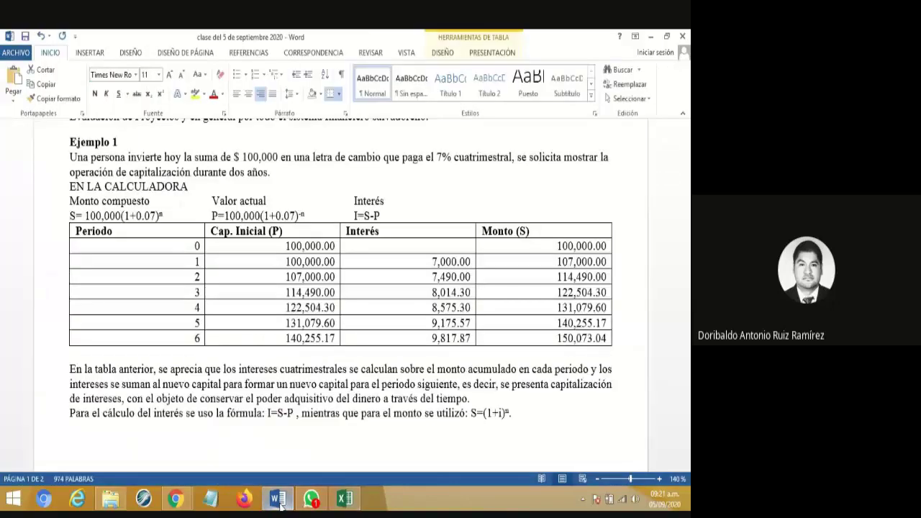
pyautogui.click(346, 504)
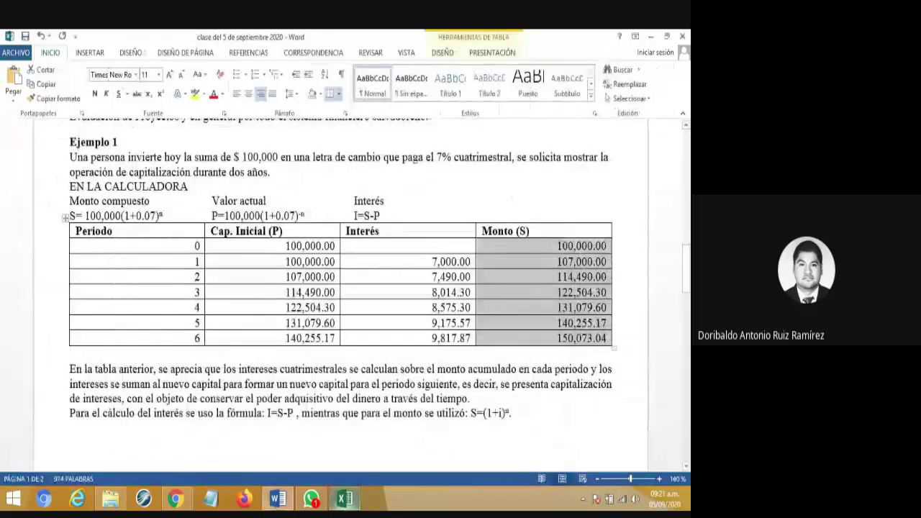
pyautogui.click(354, 217)
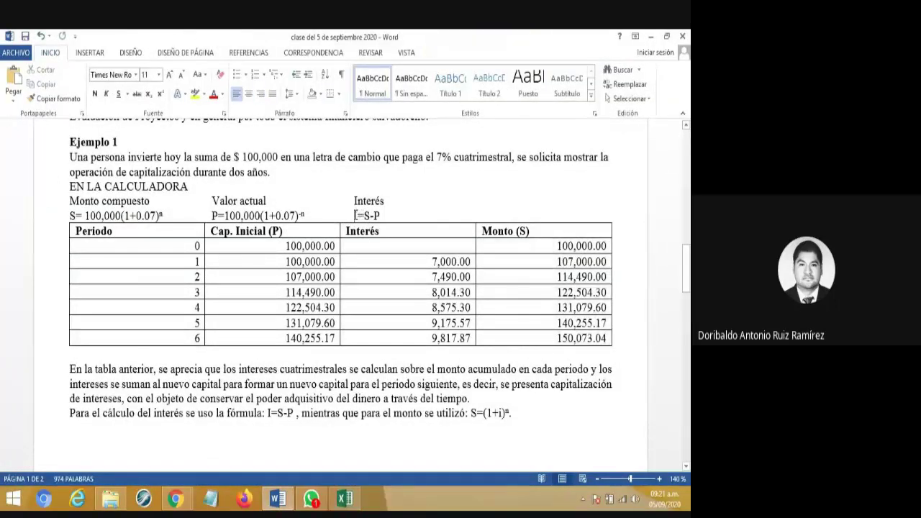
pyautogui.moveTo(354, 216); pyautogui.dragTo(425, 216)
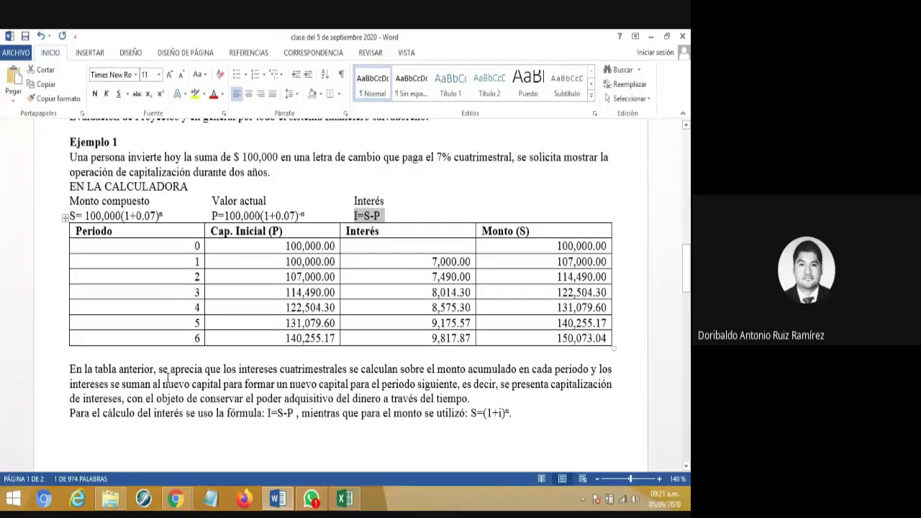
pyautogui.scroll(-1, 244, 398)
pyautogui.click(242, 400)
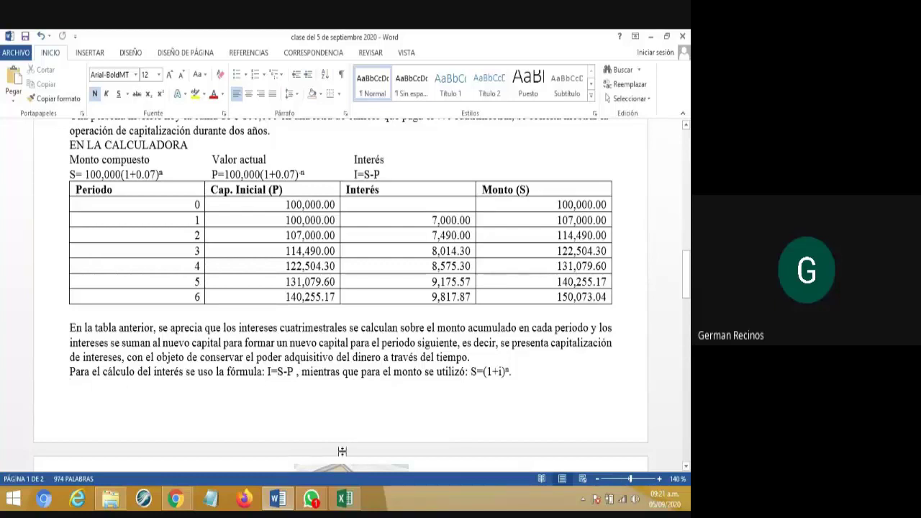
pyautogui.click(348, 499)
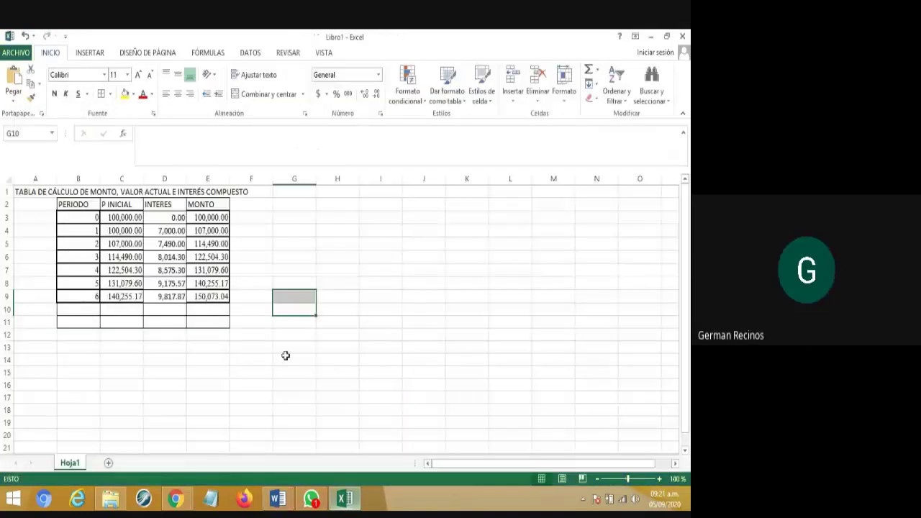
# - Switch to the Word document and review periods 1 through 4 in the Periodo column of the Ejemplo 1 table
pyautogui.click(277, 499)
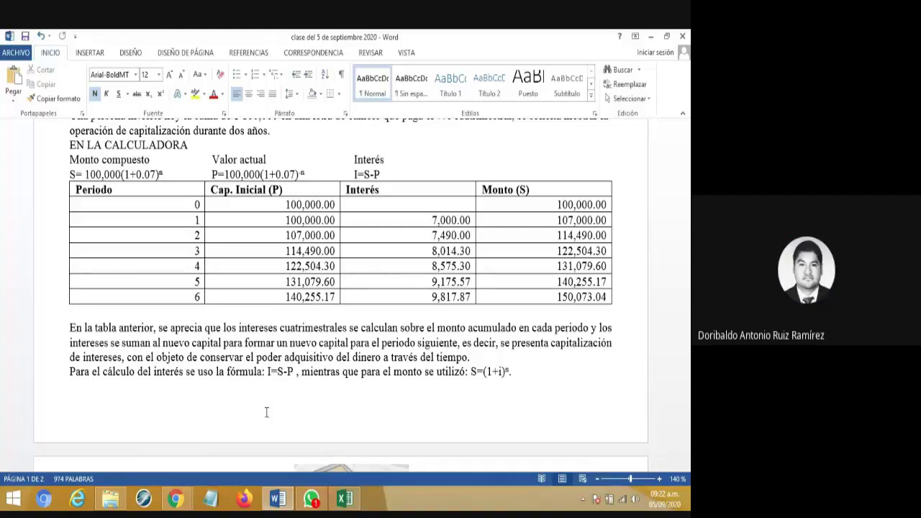
pyautogui.doubleClick(195, 219)
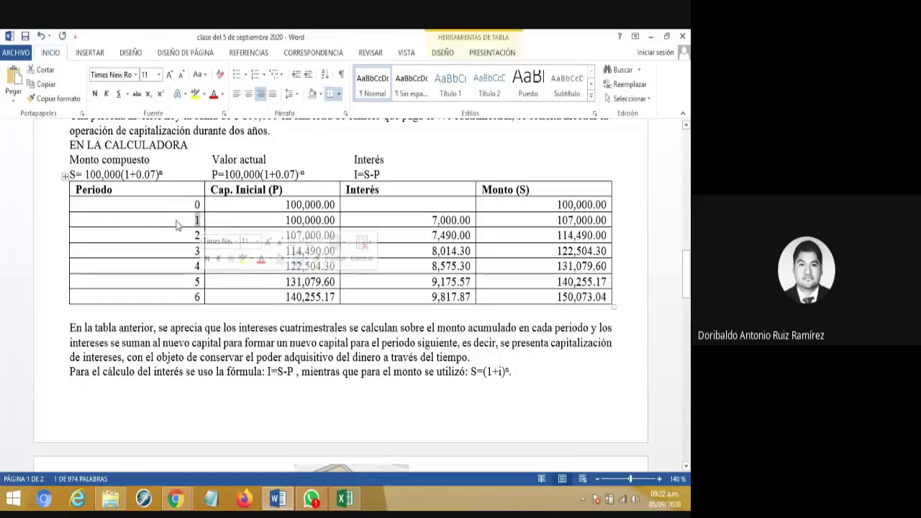
pyautogui.click(177, 225)
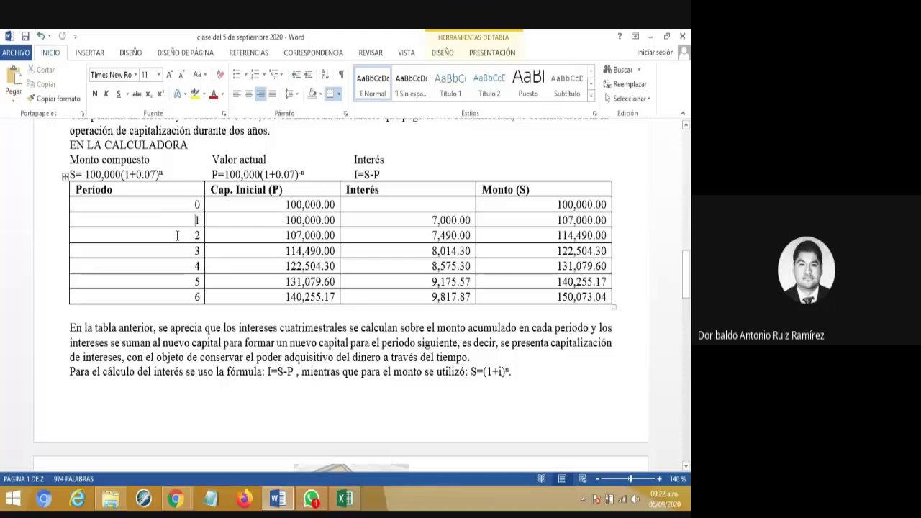
pyautogui.doubleClick(195, 220)
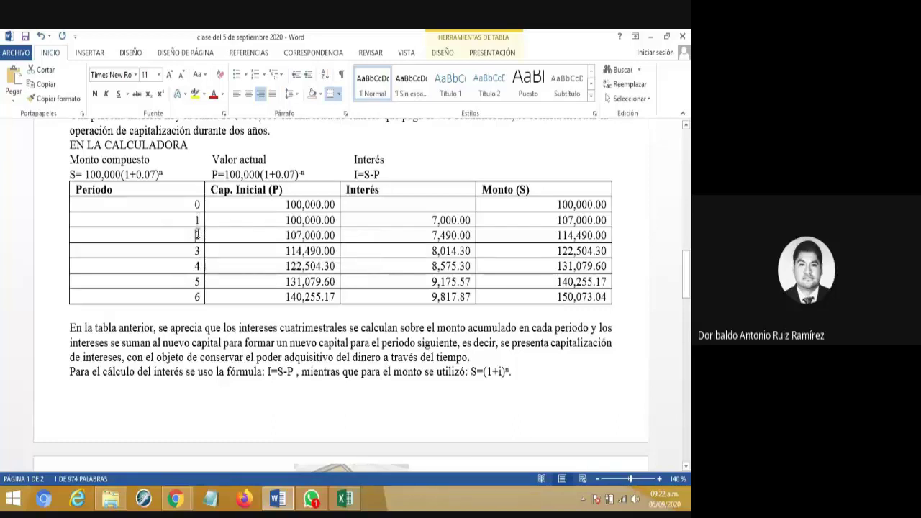
pyautogui.doubleClick(196, 234)
pyautogui.click(197, 220)
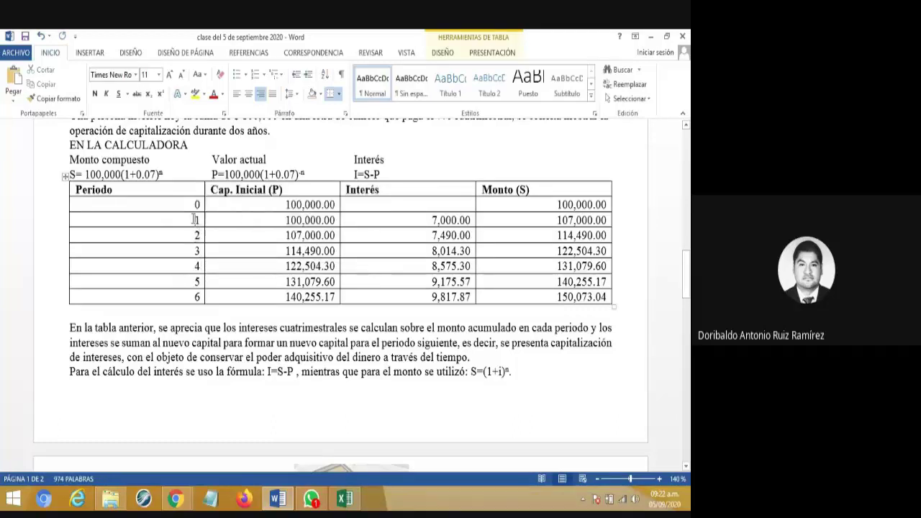
pyautogui.doubleClick(196, 234)
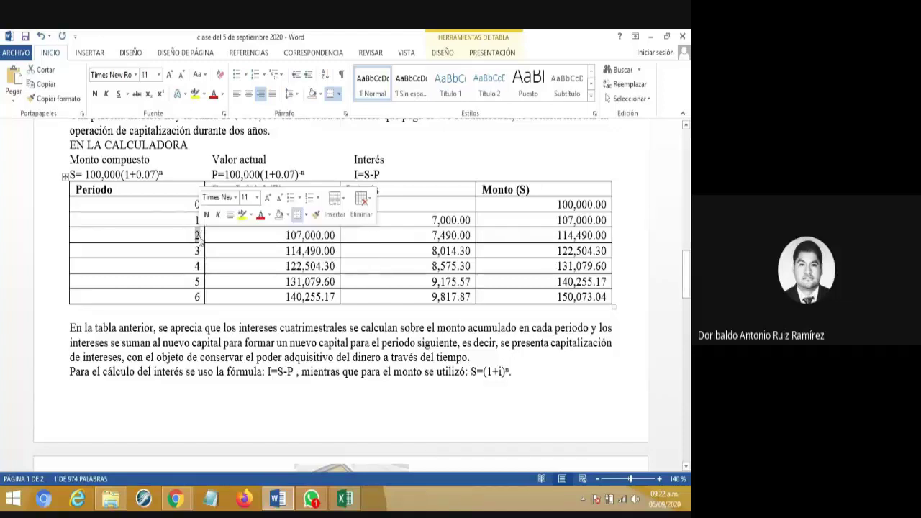
pyautogui.moveTo(191, 250); pyautogui.dragTo(204, 249)
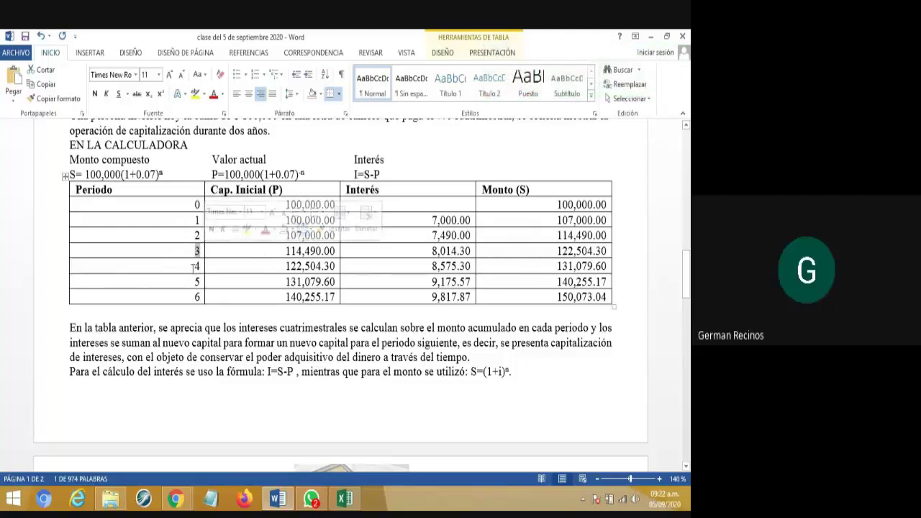
pyautogui.click(197, 266)
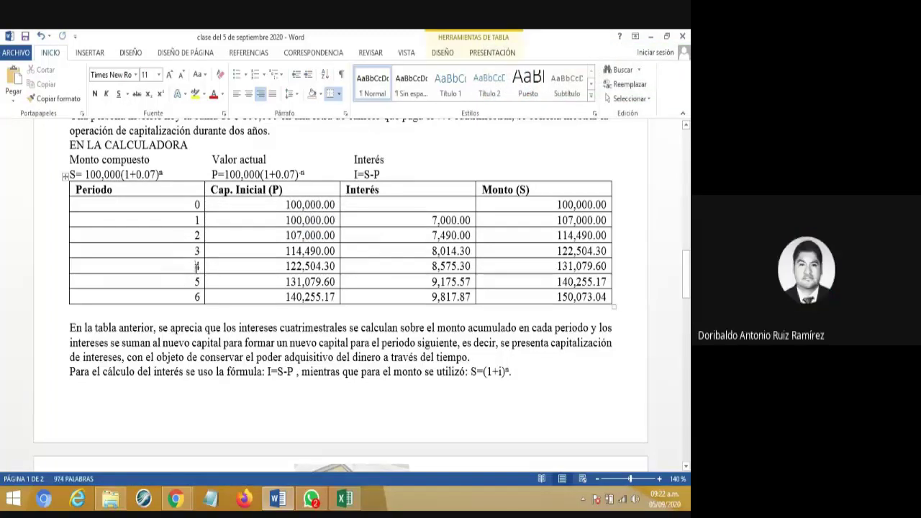
# - Check the Cuatrimestral (períodos) entry in the list of capitalization periods above Ejemplo 1
pyautogui.scroll(8, 198, 265)
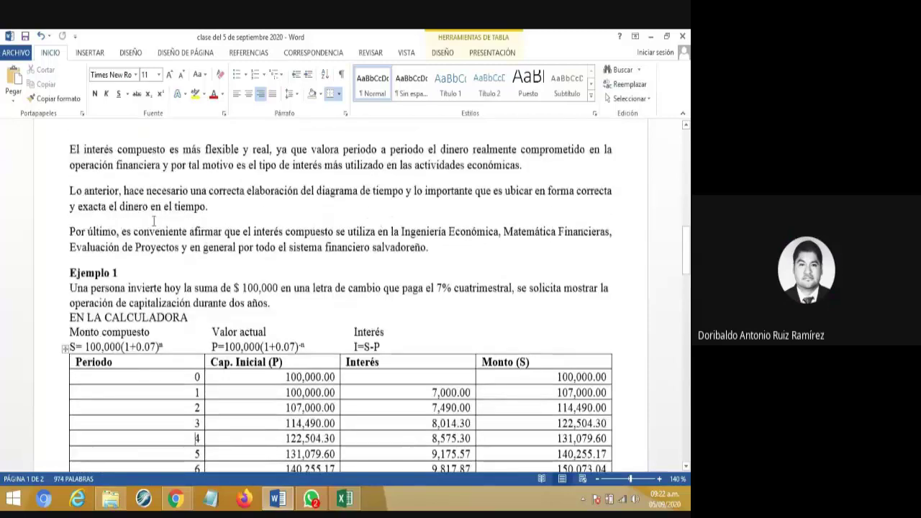
pyautogui.moveTo(127, 277); pyautogui.dragTo(233, 274)
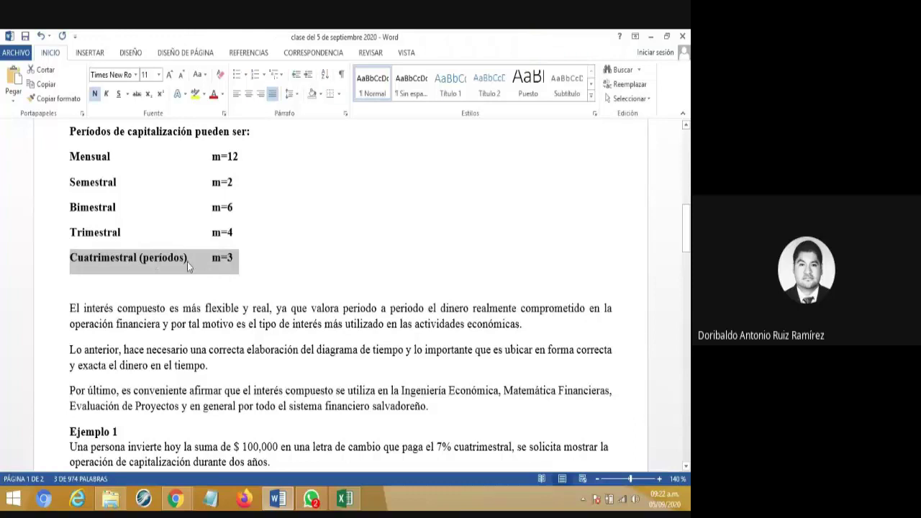
pyautogui.click(213, 258)
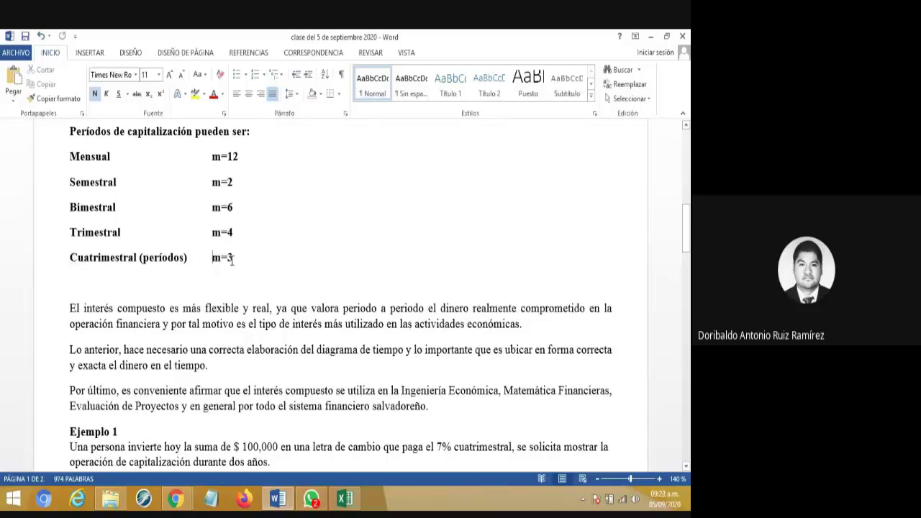
# - Select the explanatory text below the Ejemplo 1 table, from "En la tabla anterior" through the formula S=(1+i)ⁿ
pyautogui.scroll(-6, 229, 269)
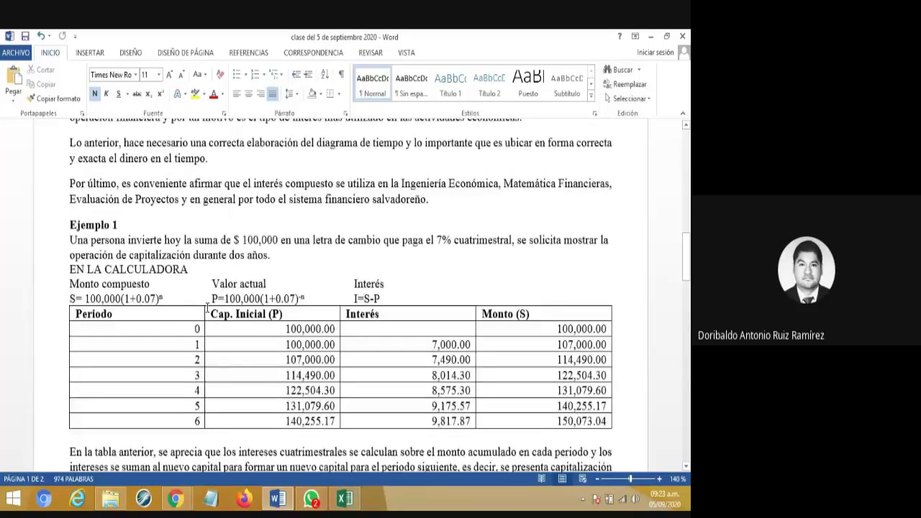
pyautogui.scroll(-2, 197, 262)
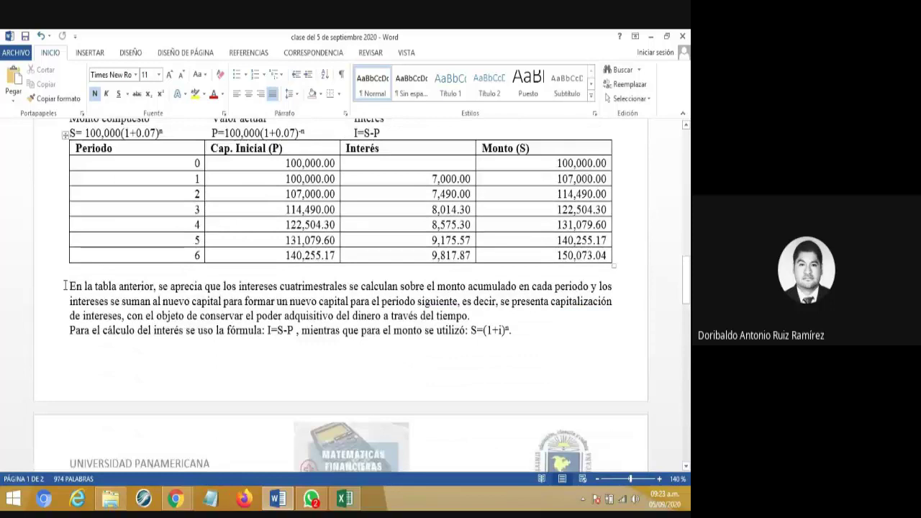
pyautogui.moveTo(66, 286); pyautogui.dragTo(321, 349)
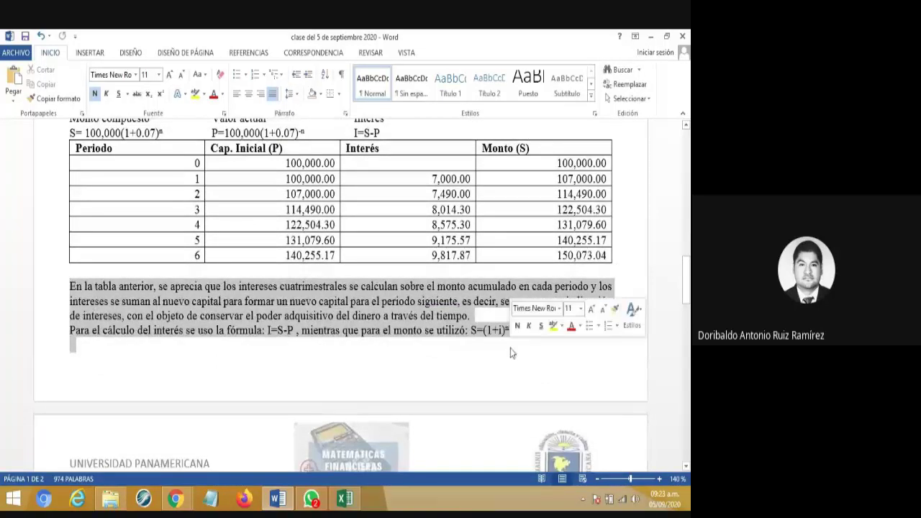